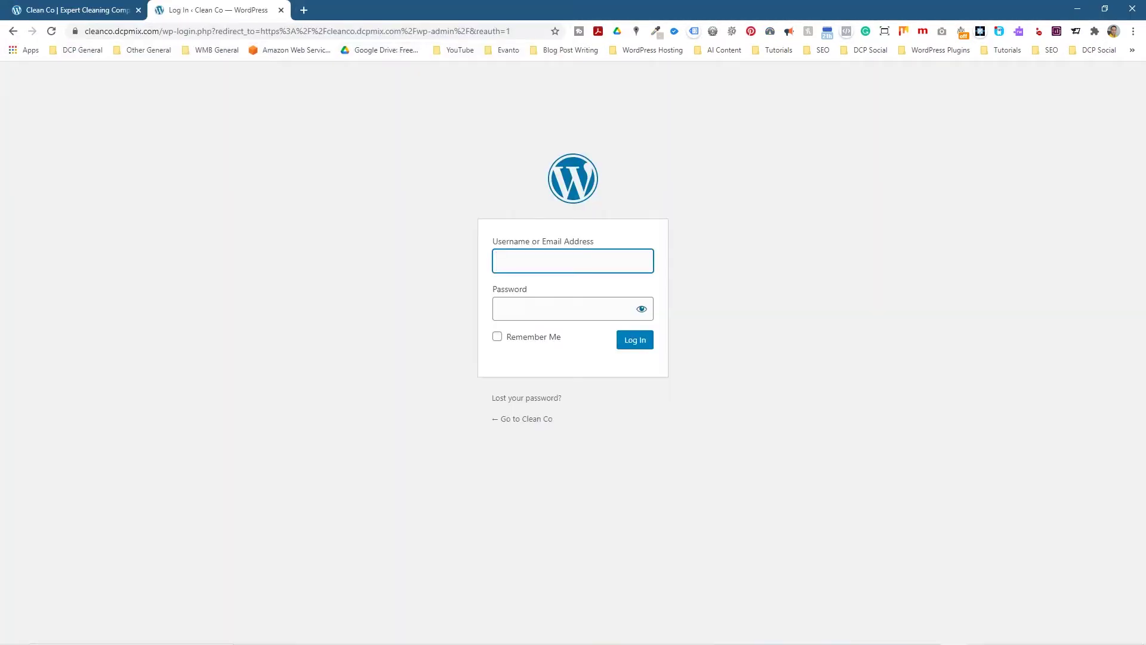
Log into the Clean Co WordPress admin and dismiss the updates notice
left_click(568, 261)
key("Down")
key("Return")
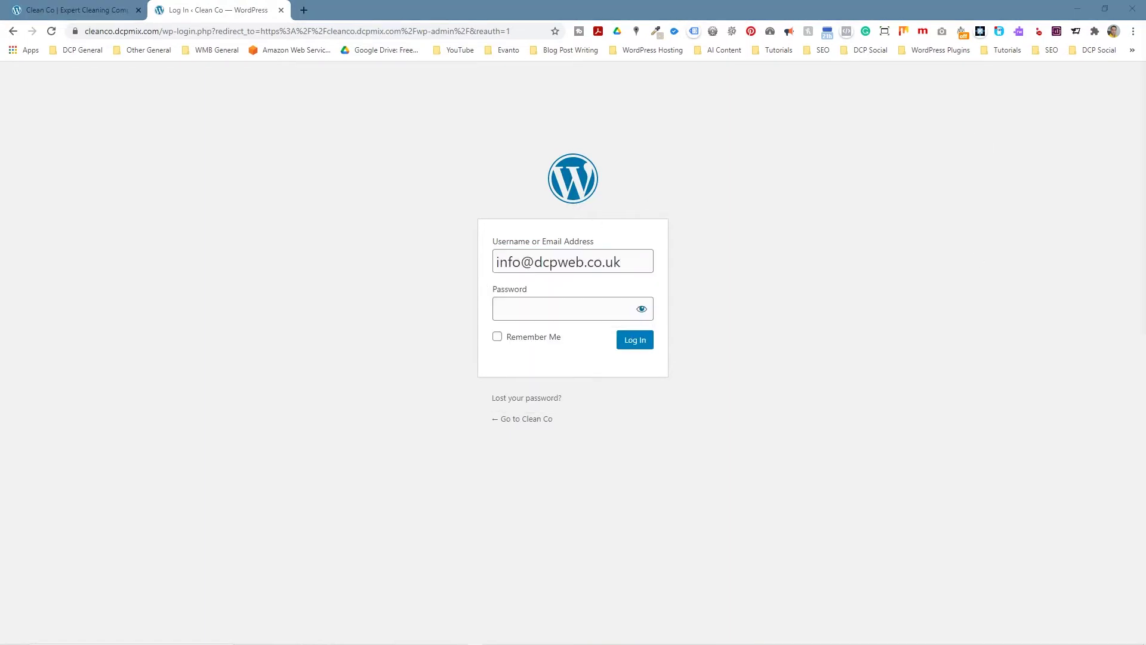
left_click(633, 343)
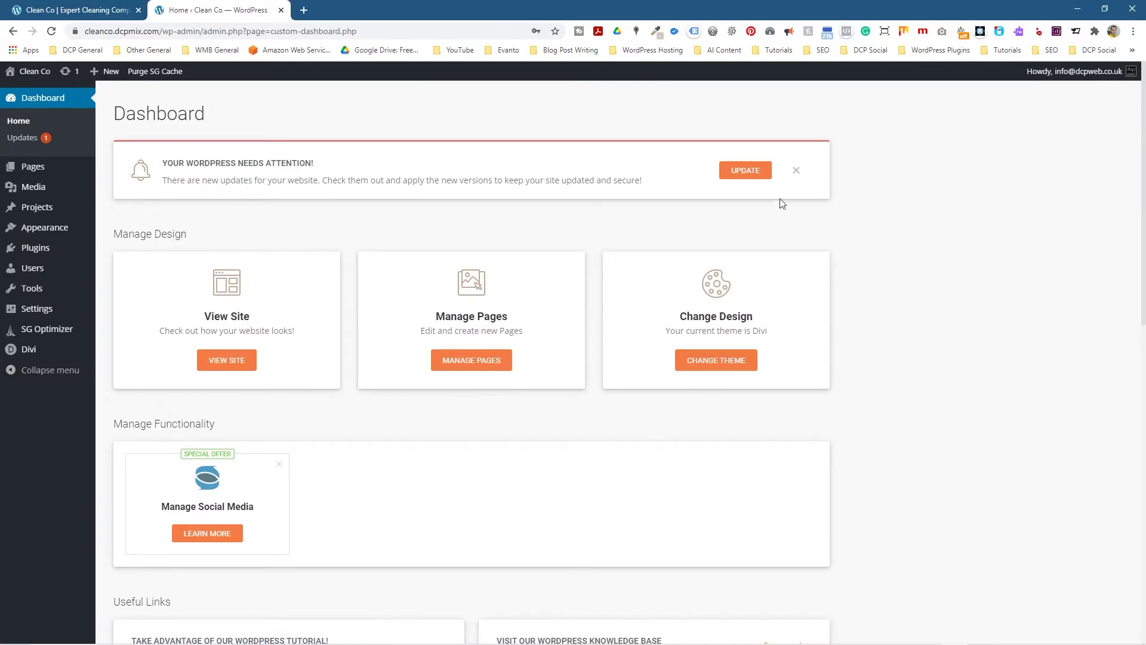
left_click(796, 170)
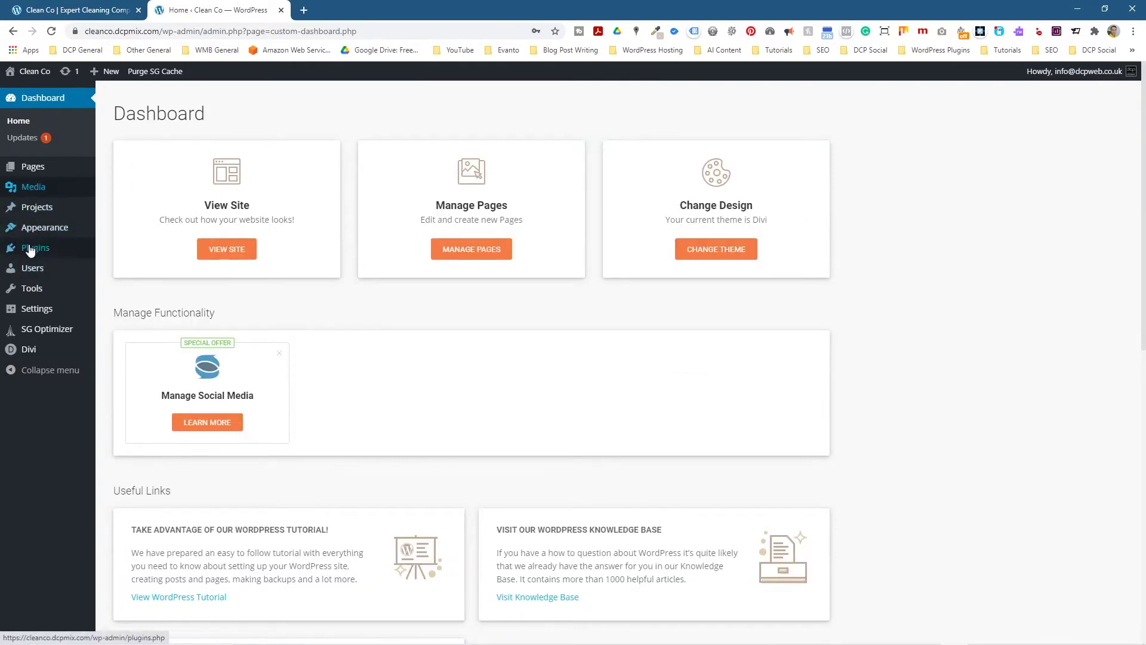
Search the plugin directory for 'yoast' and install Yoast SEO
left_click(33, 253)
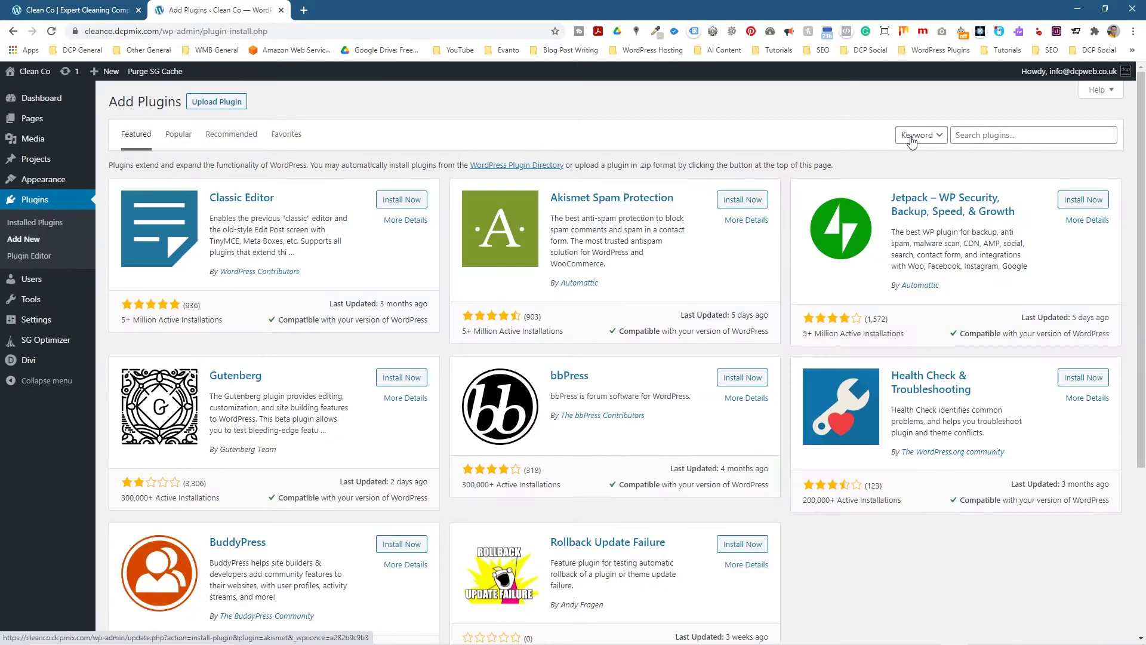
left_click(979, 135)
type("yoast")
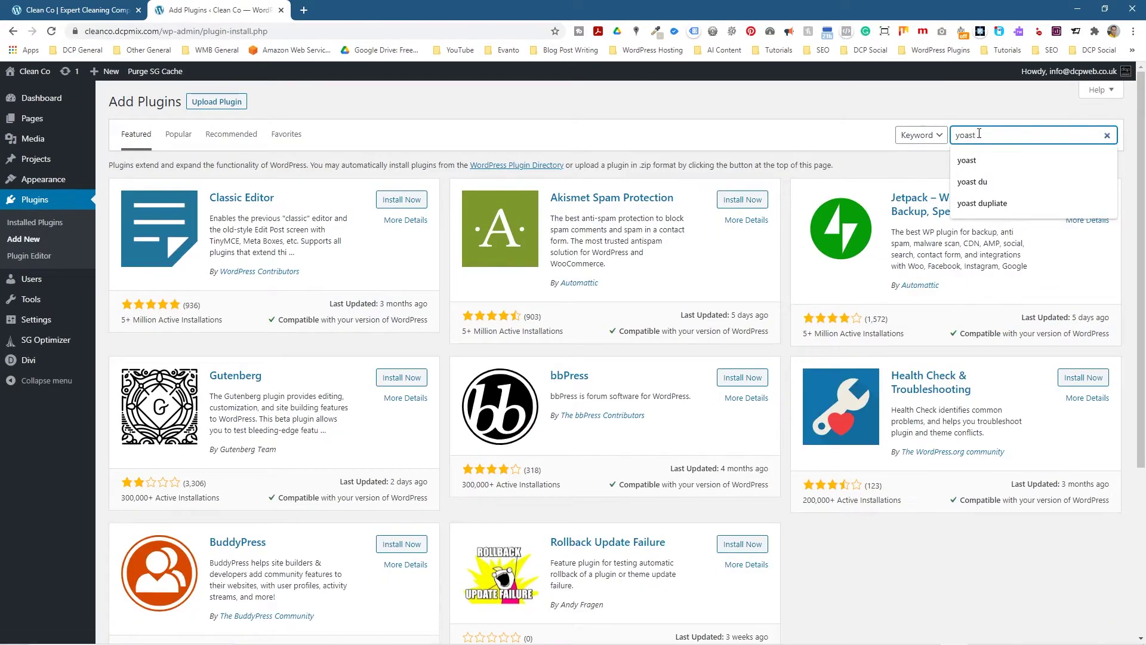
key("Return")
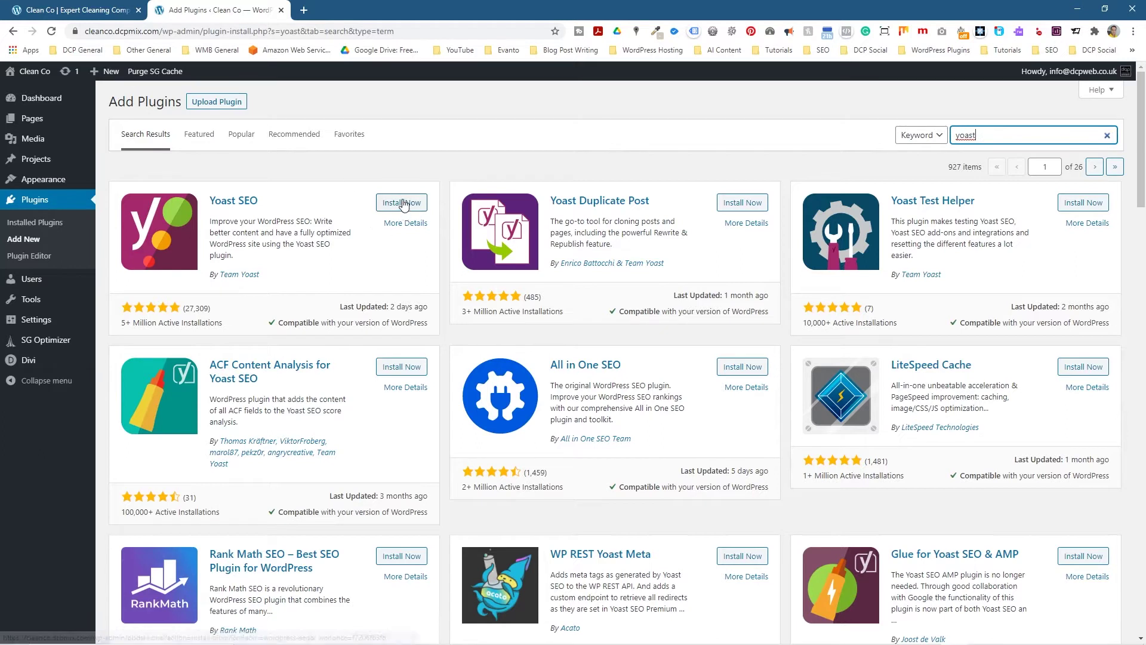
left_click(401, 203)
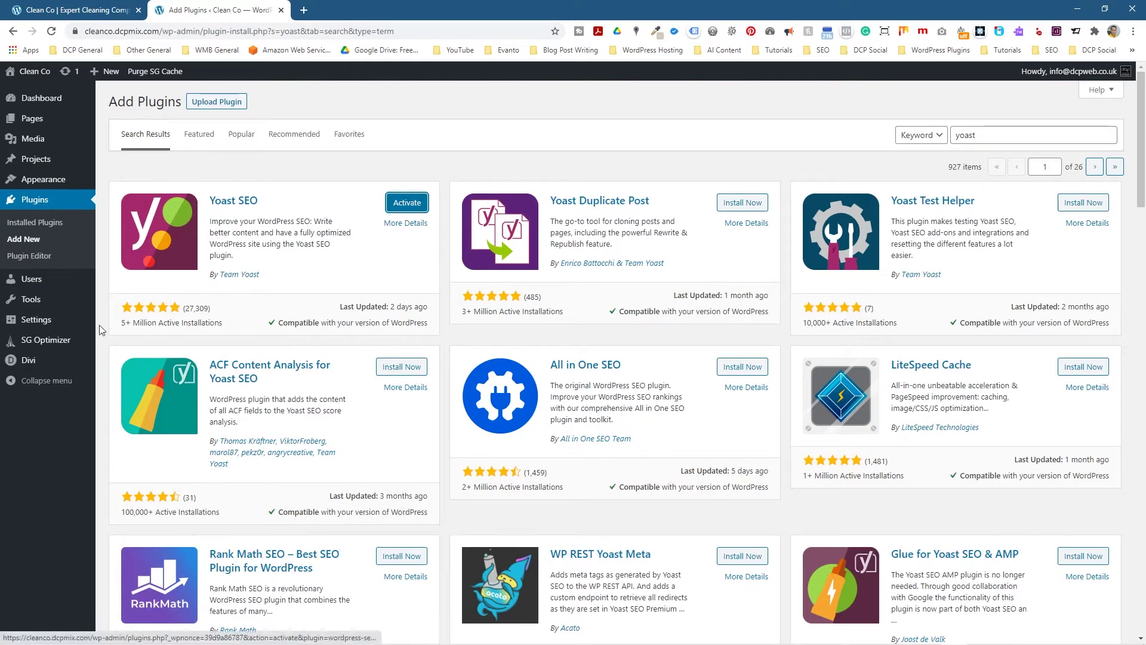
Compare General Settings' site title 'Clean Co' and tagline 'Expert Cleaning Company' with the homepage tab title
mouse_move(32, 323)
left_click(120, 321)
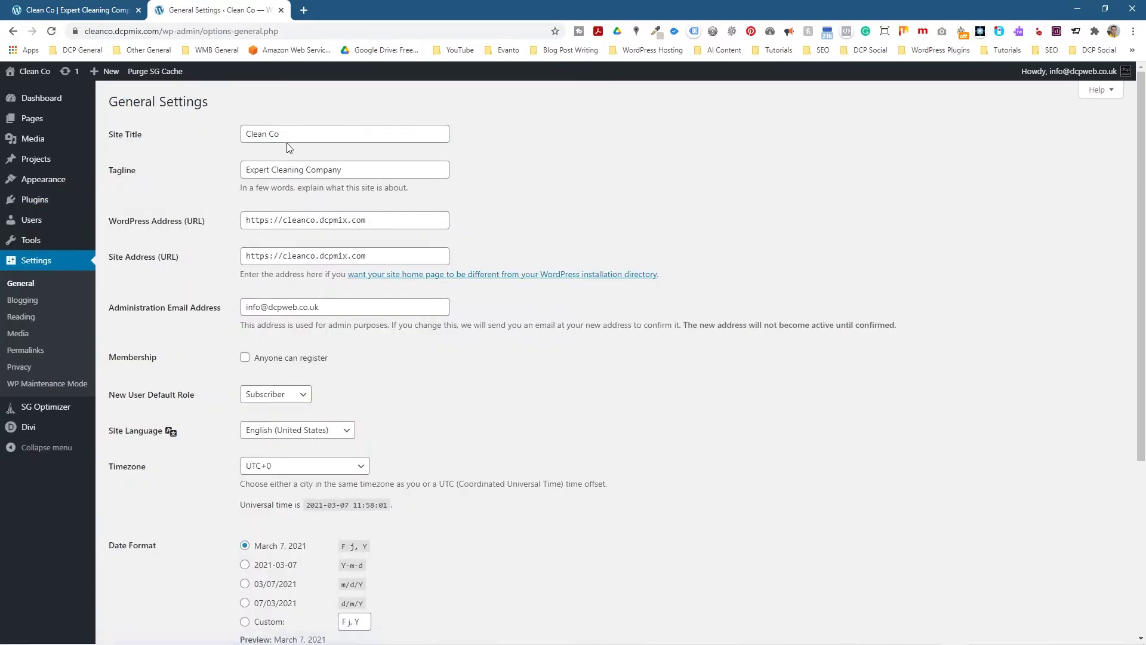
left_click_drag(290, 143, 253, 133)
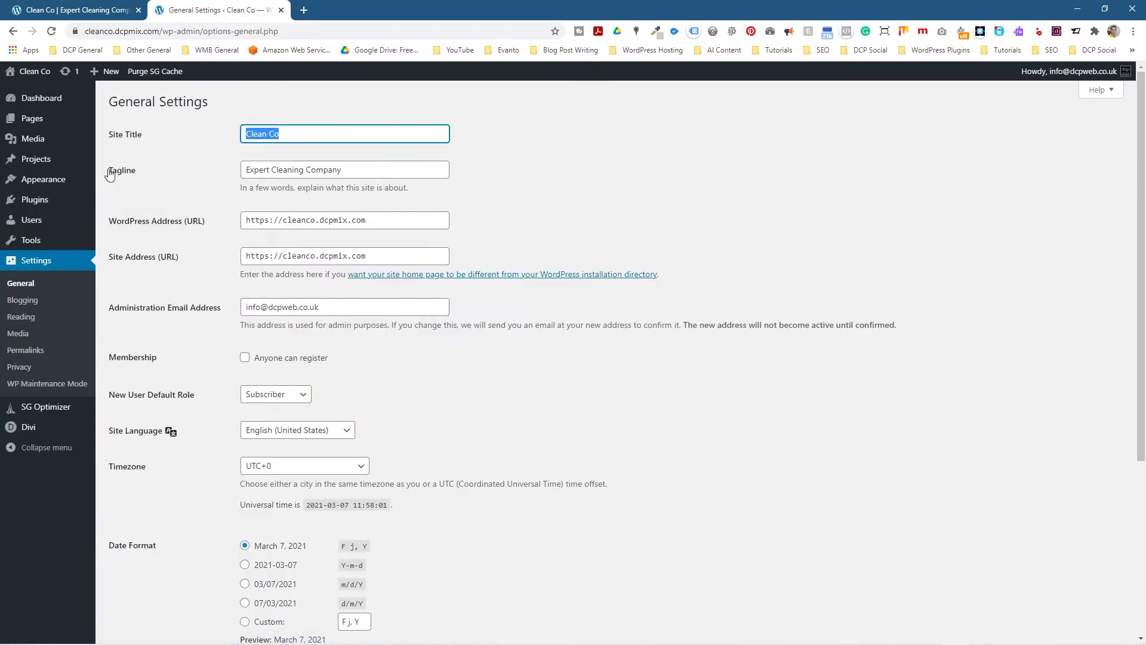
left_click_drag(387, 169, 233, 173)
left_click(76, 17)
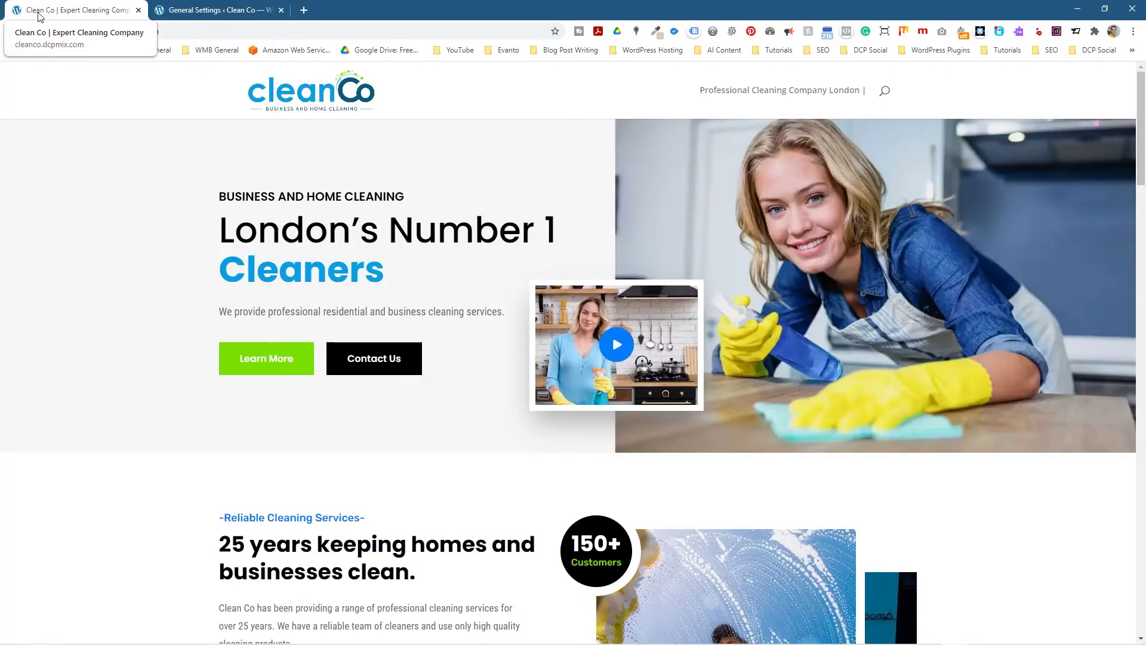
left_click(211, 13)
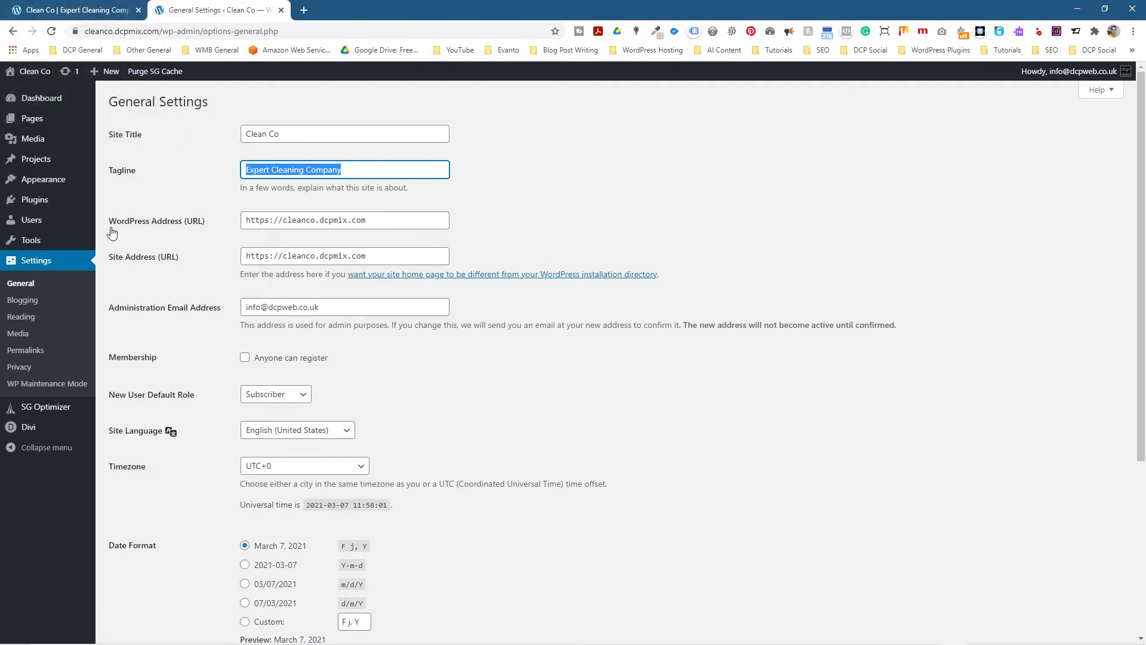
Activate Yoast SEO and edit the 'Professional Cleaning Company London' page
left_click(39, 207)
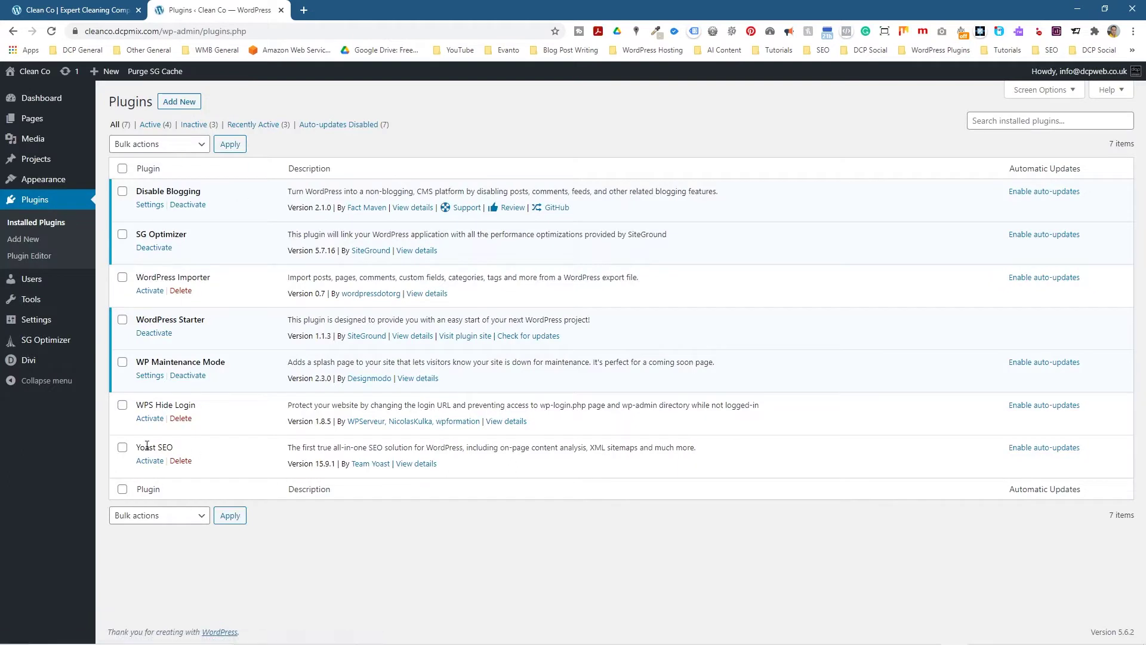
left_click(143, 463)
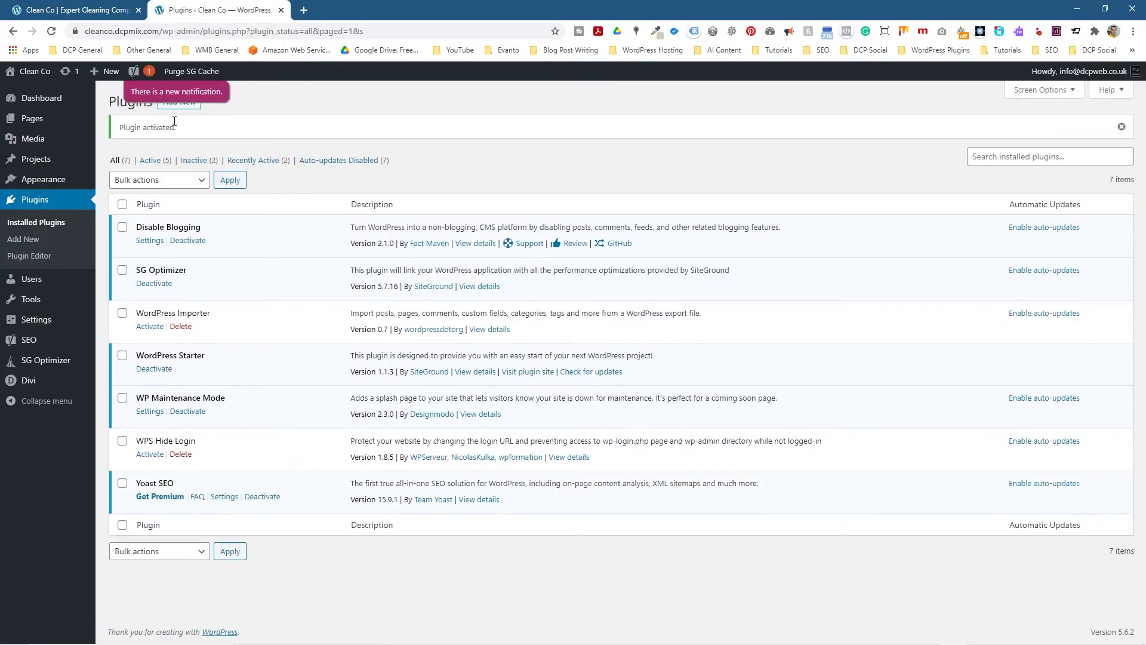
left_click(32, 122)
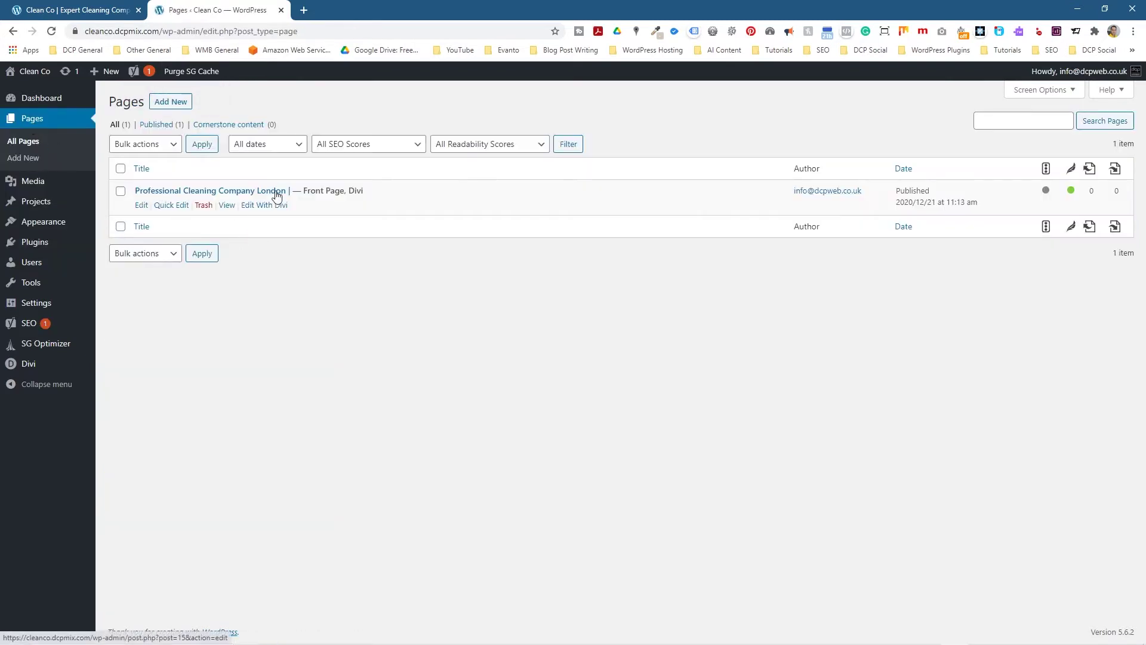
left_click(142, 205)
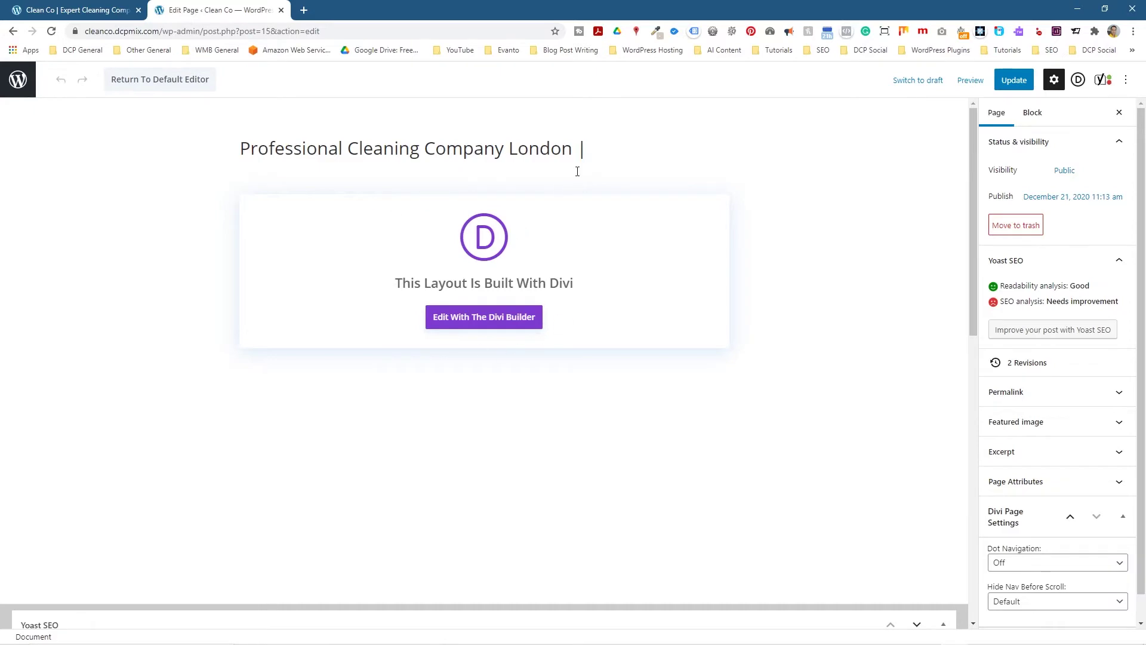
Compare the editor's page title with the reloaded homepage's browser title
scroll(466, 336, "down", 8)
scroll(468, 335, "down", 3)
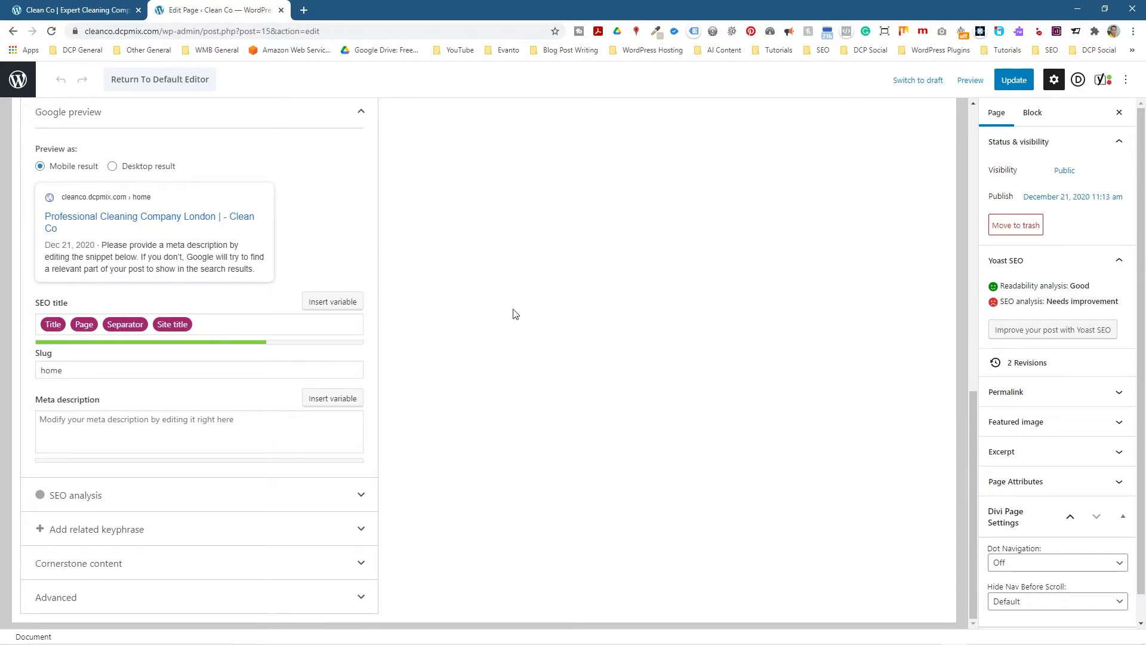
scroll(516, 314, "up", 10)
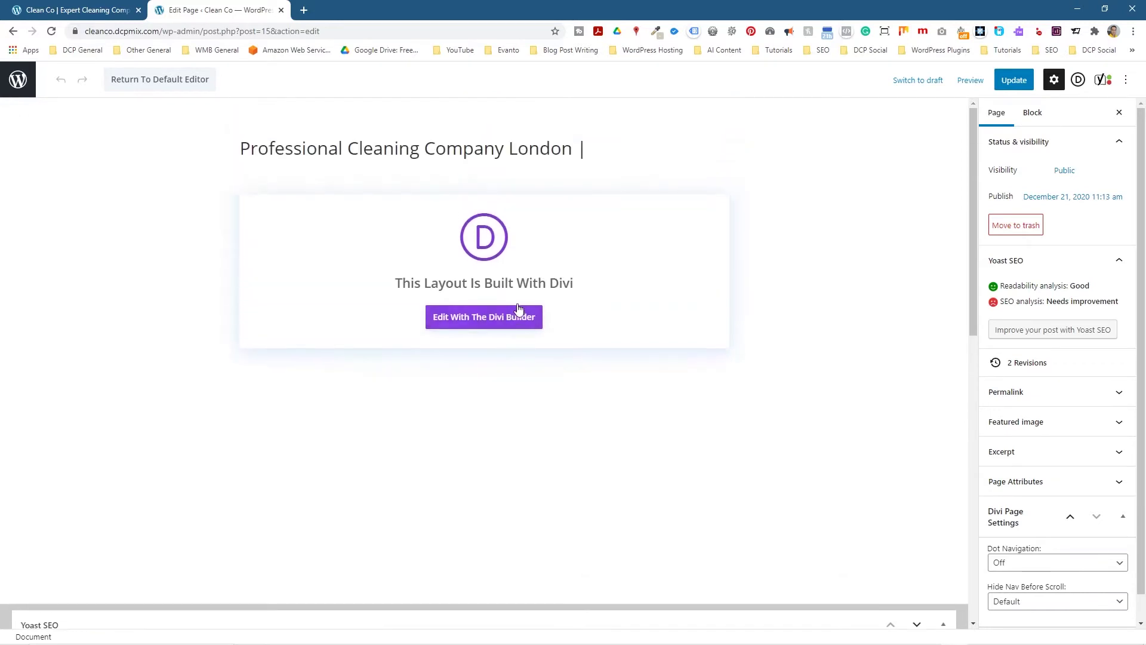
left_click_drag(338, 149, 595, 149)
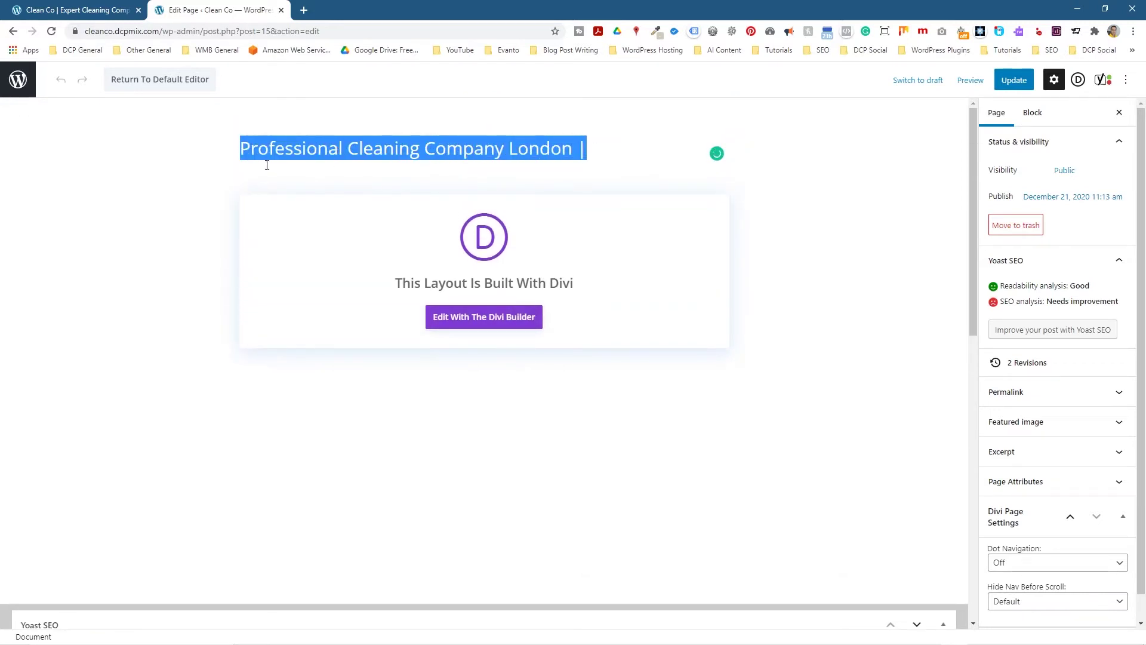
left_click(67, 11)
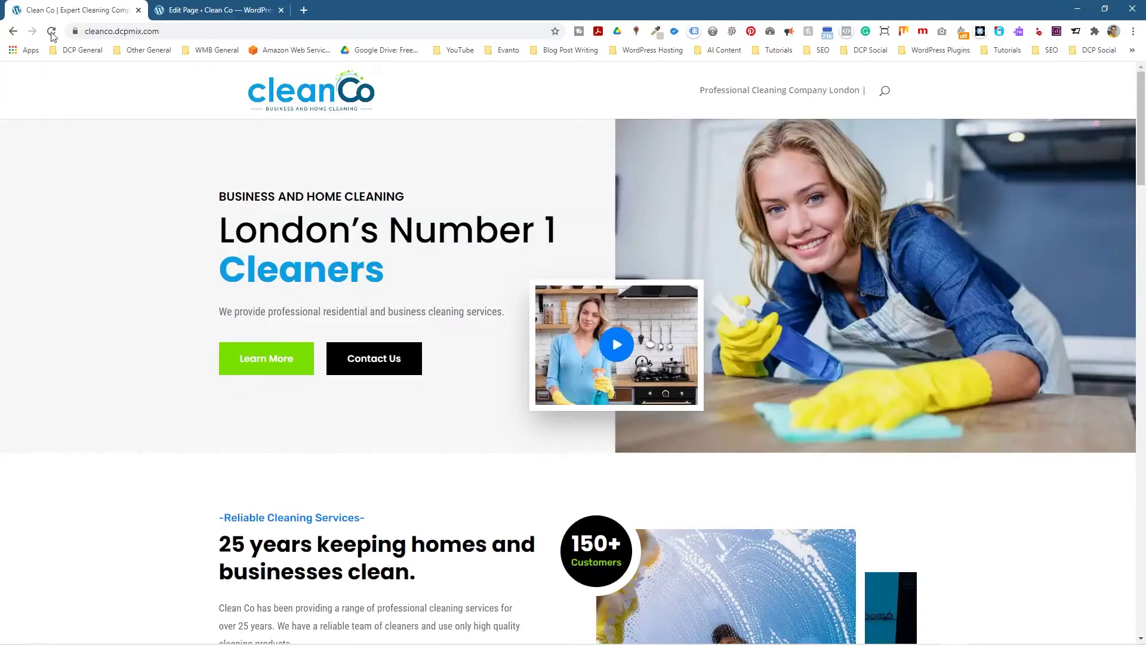
left_click(52, 32)
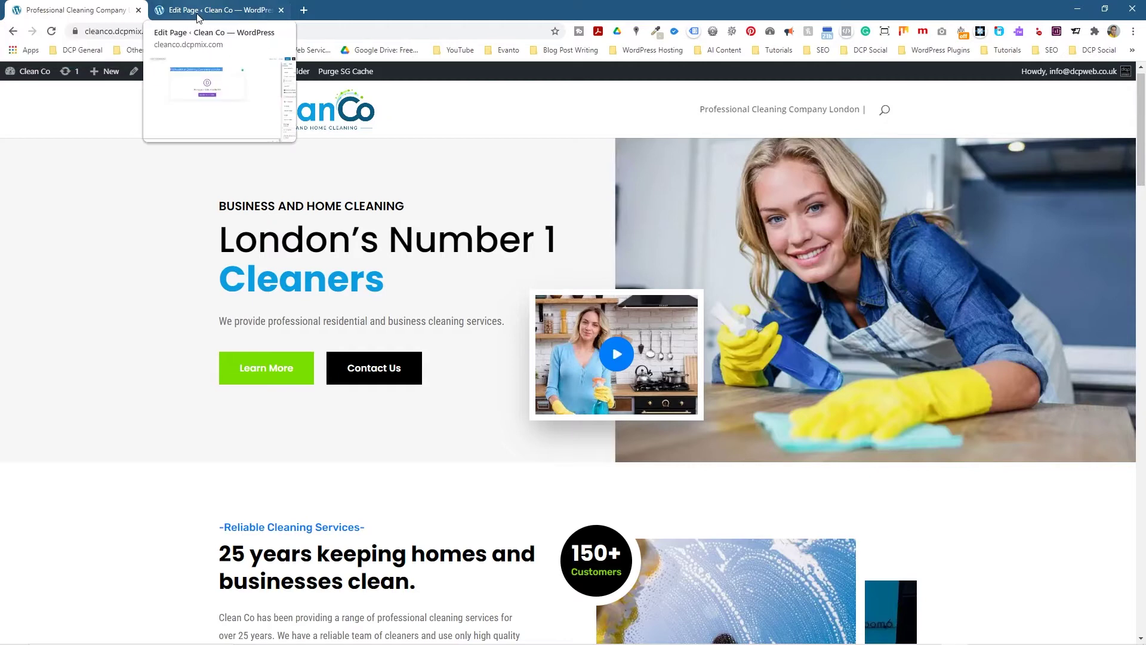
Bring up the Yoast SEO title, previewing 'Professional Cleaning Company London | - Clean Co'
left_click(224, 10)
scroll(298, 328, "down", 10)
scroll(288, 339, "down", 1)
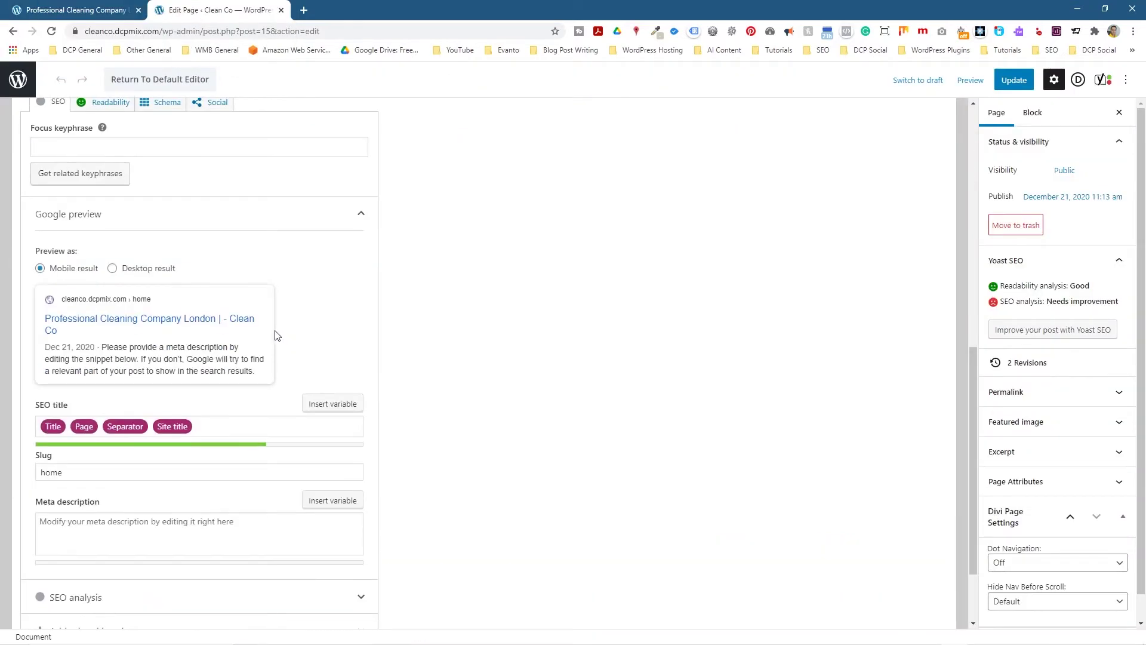
left_click(195, 422)
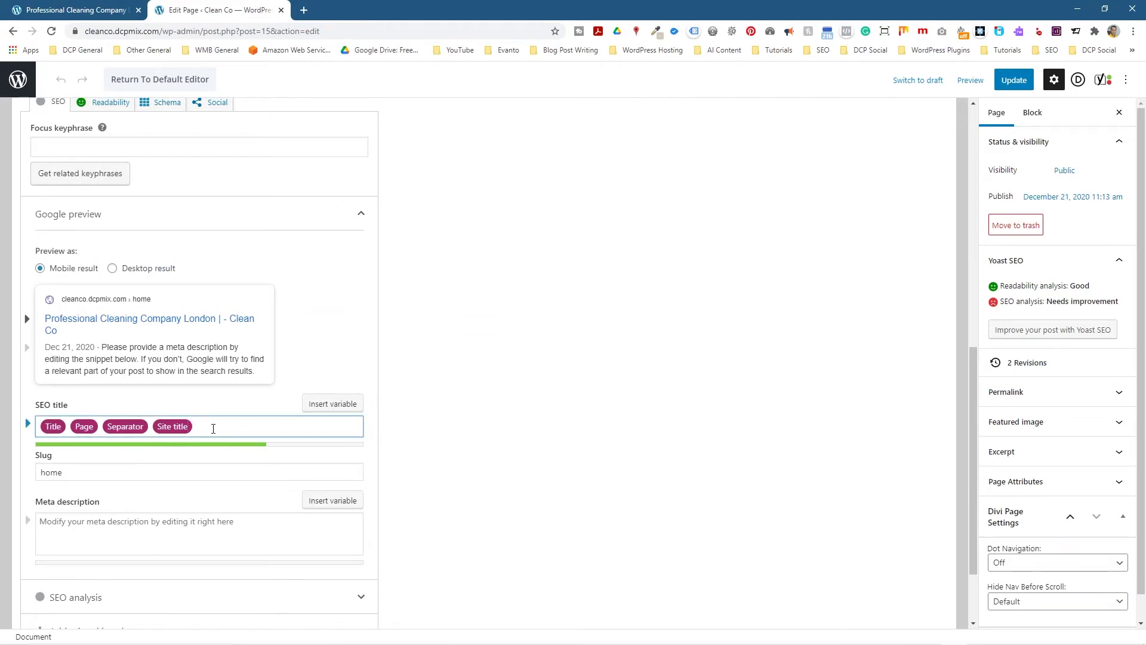
Replace the SEO title variables with 'London's Number 1 Professional Cleaning Company', fixing typos, and save
key("BackSpace")
key("BackSpace")
key("BackSpace")
key("BackSpace")
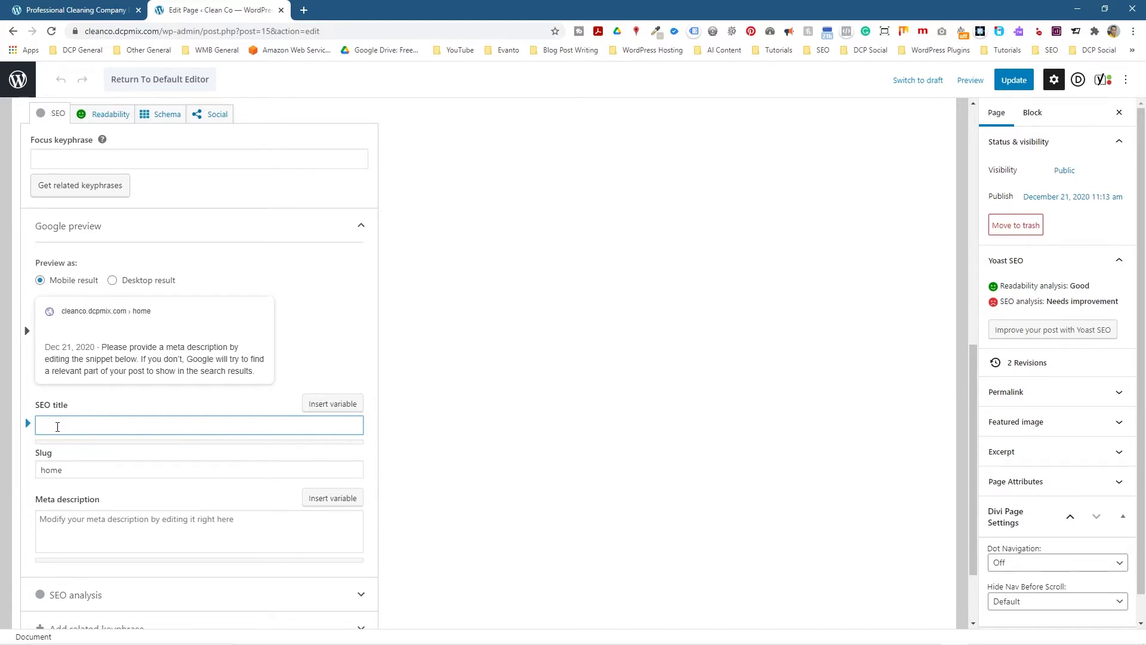
type("Londo")
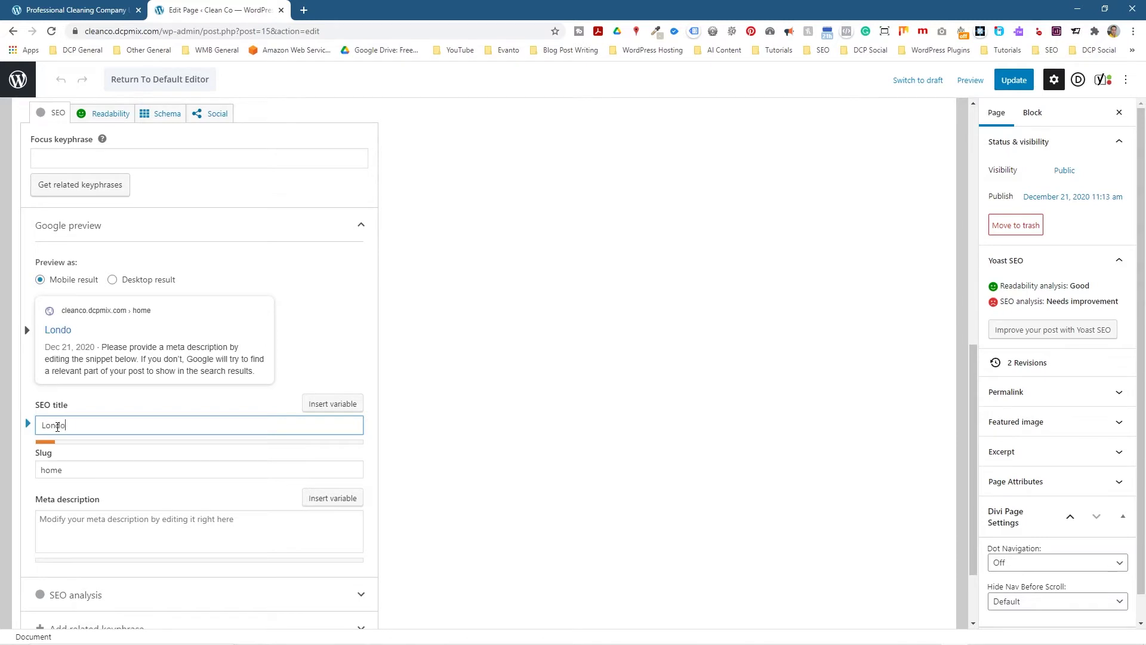
type("n's Number 1 Prof")
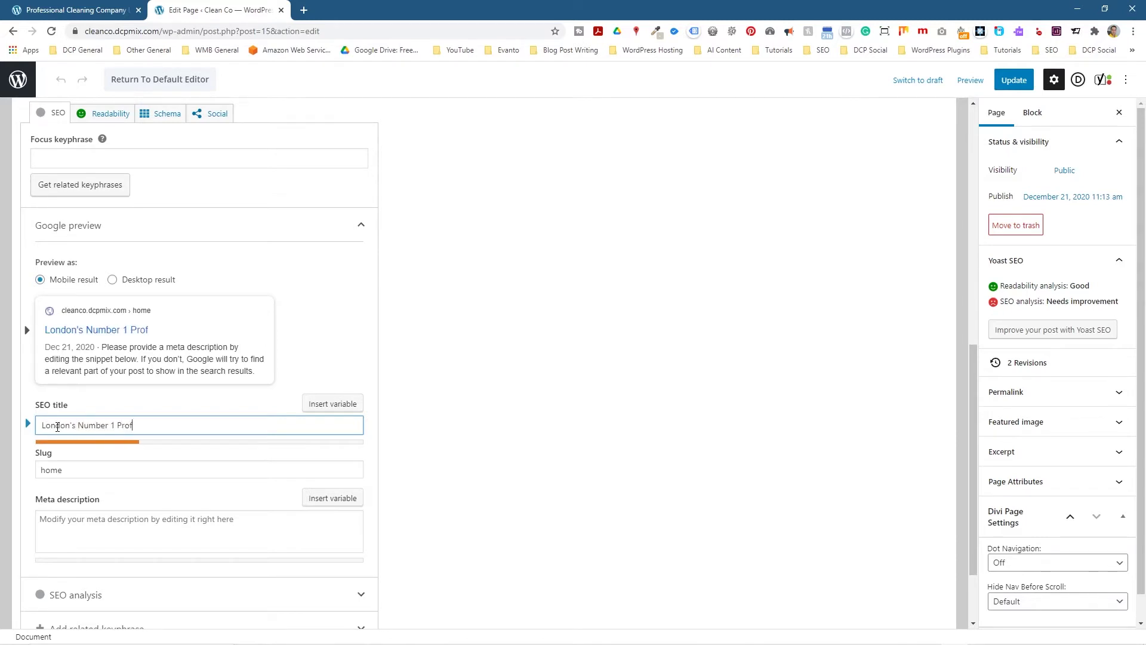
type("fesional Cl")
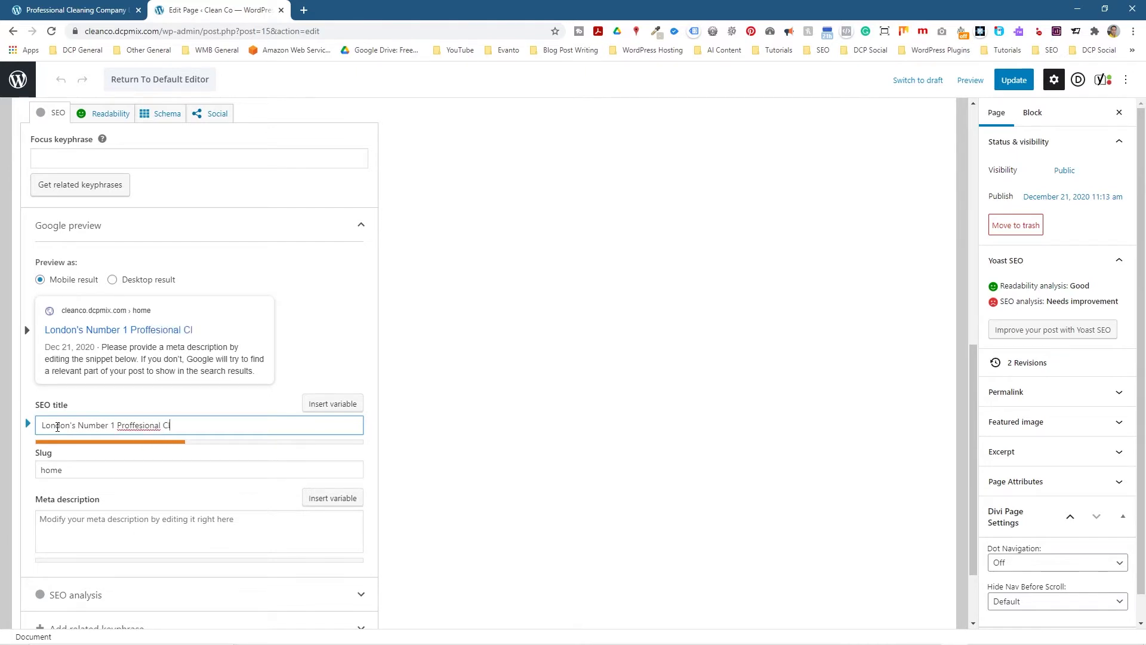
type("eaning Comapny")
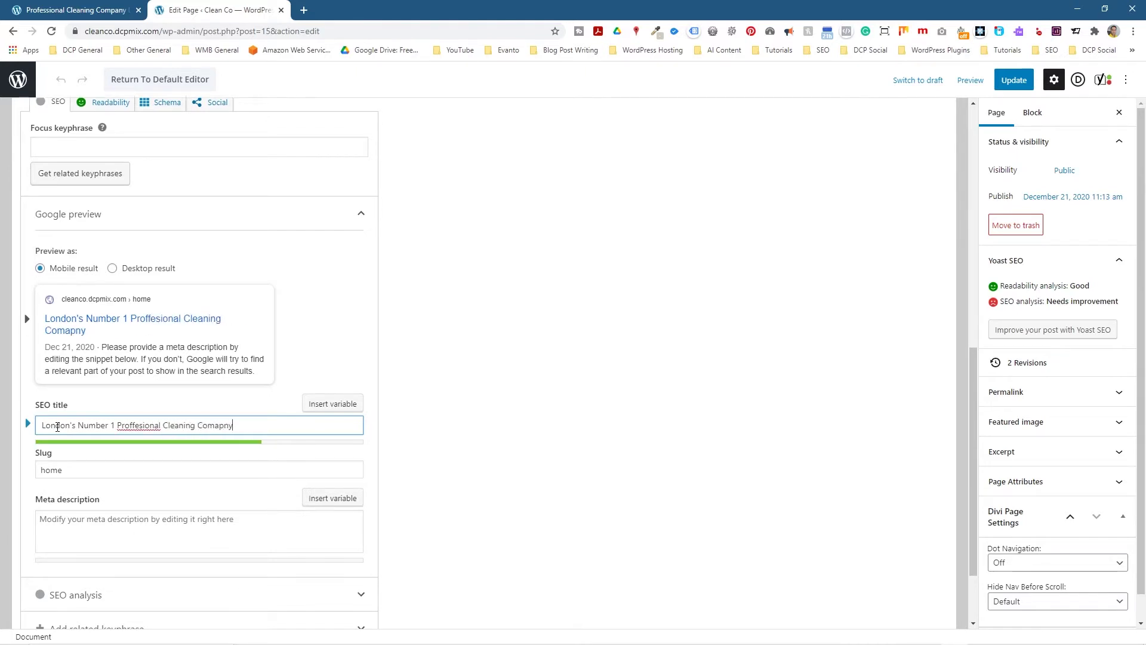
right_click(141, 425)
left_click(160, 432)
right_click(209, 425)
left_click(236, 434)
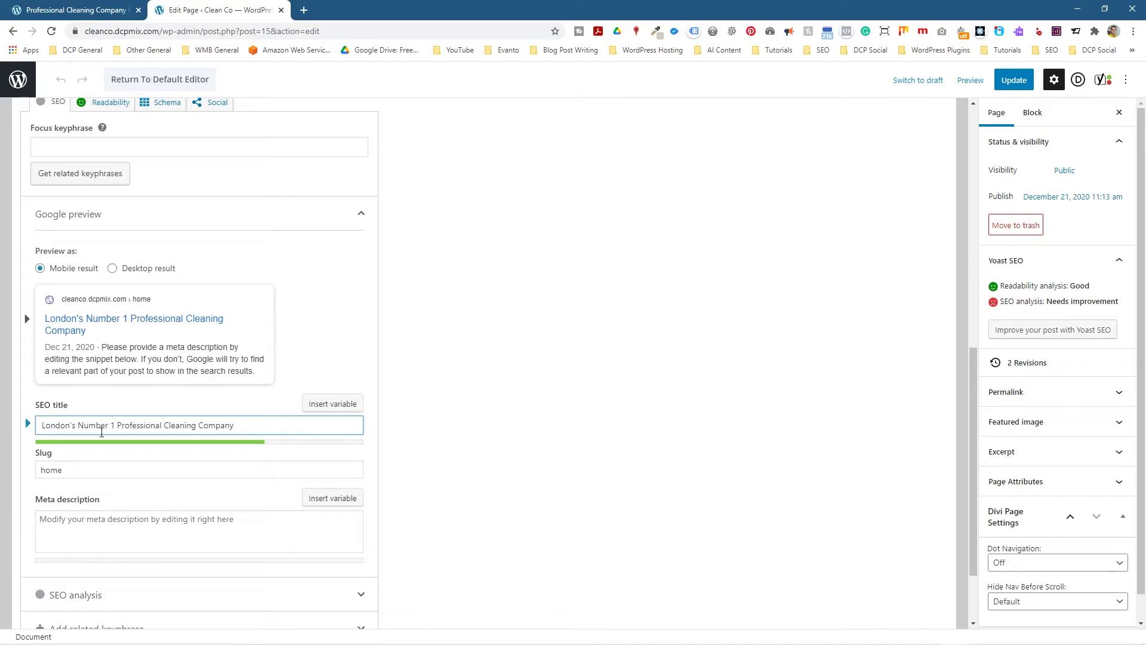
left_click_drag(44, 424, 266, 424)
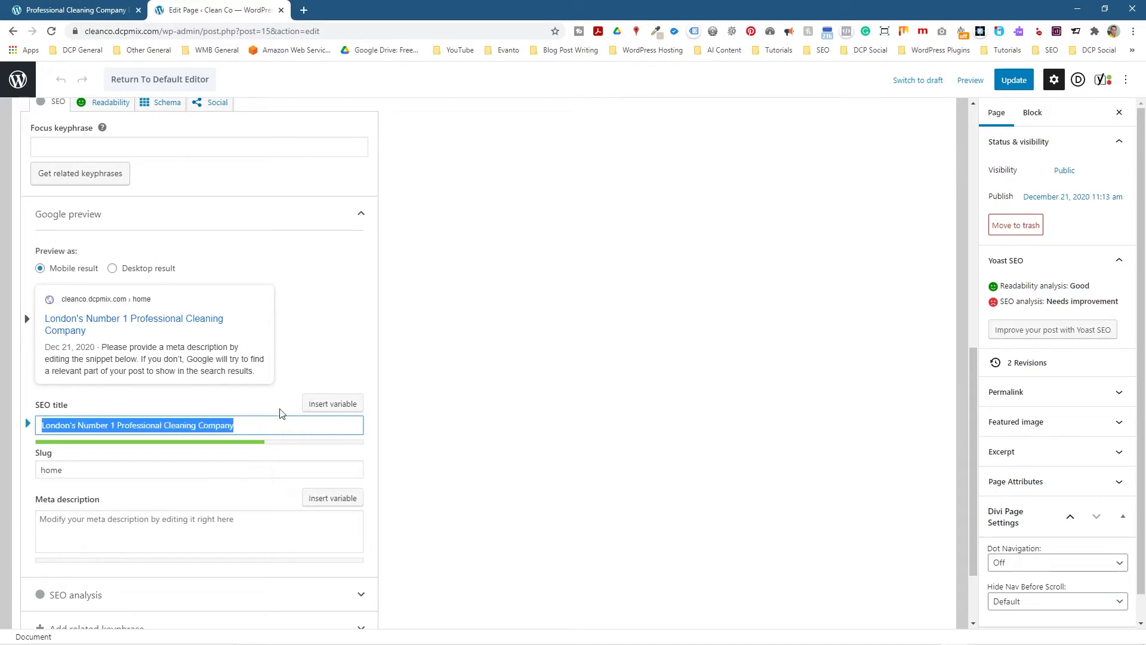
left_click(1015, 80)
Reload the live homepage to check its current title
left_click(90, 10)
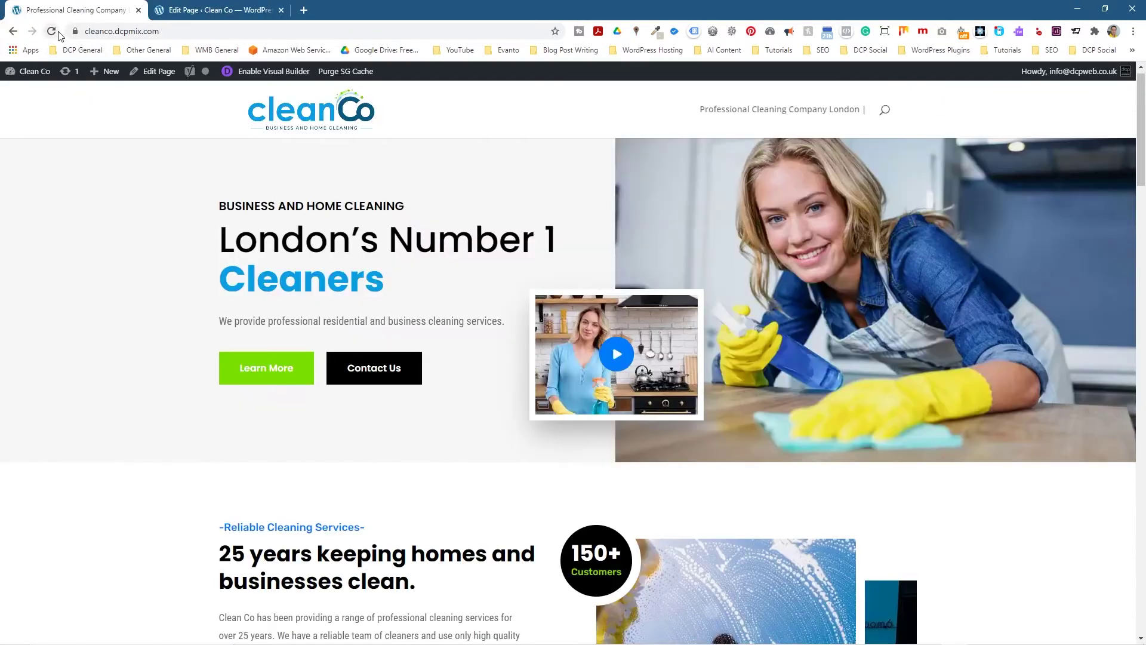
left_click(51, 31)
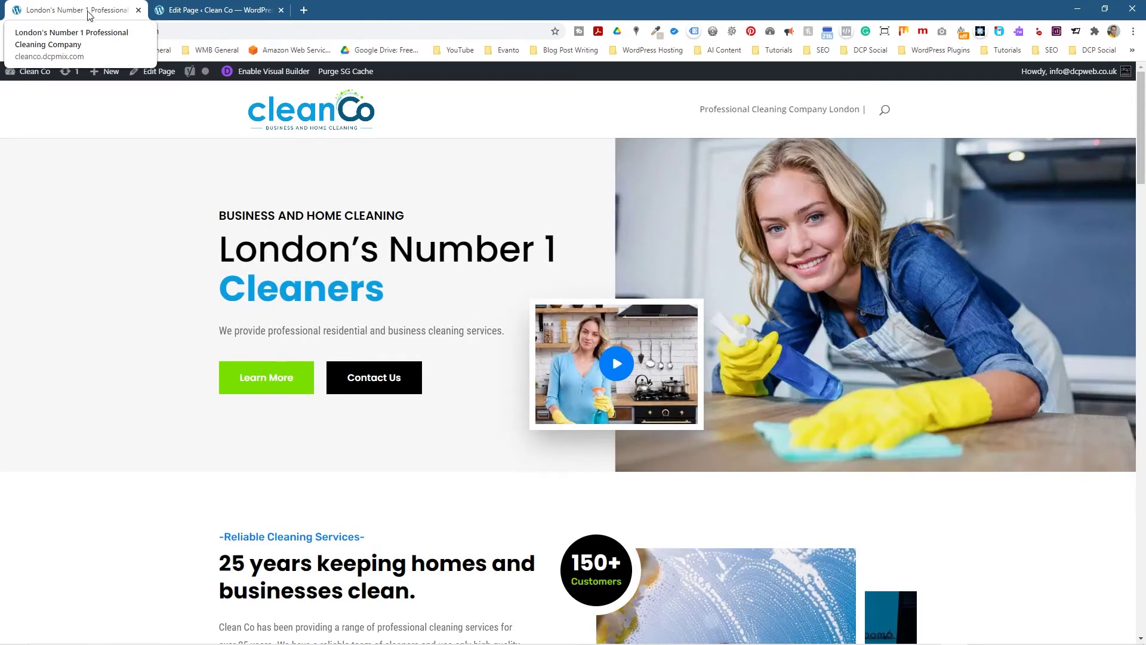
left_click(203, 11)
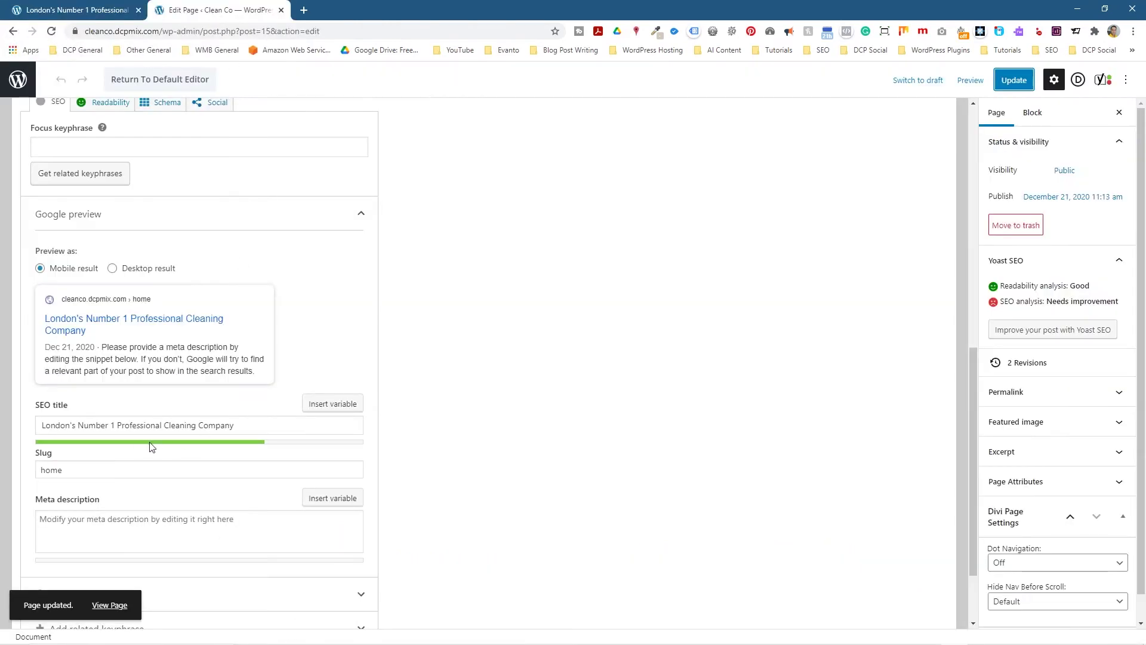
Append a '|' separator and the Site title variable to the SEO title, then update
left_click(270, 424)
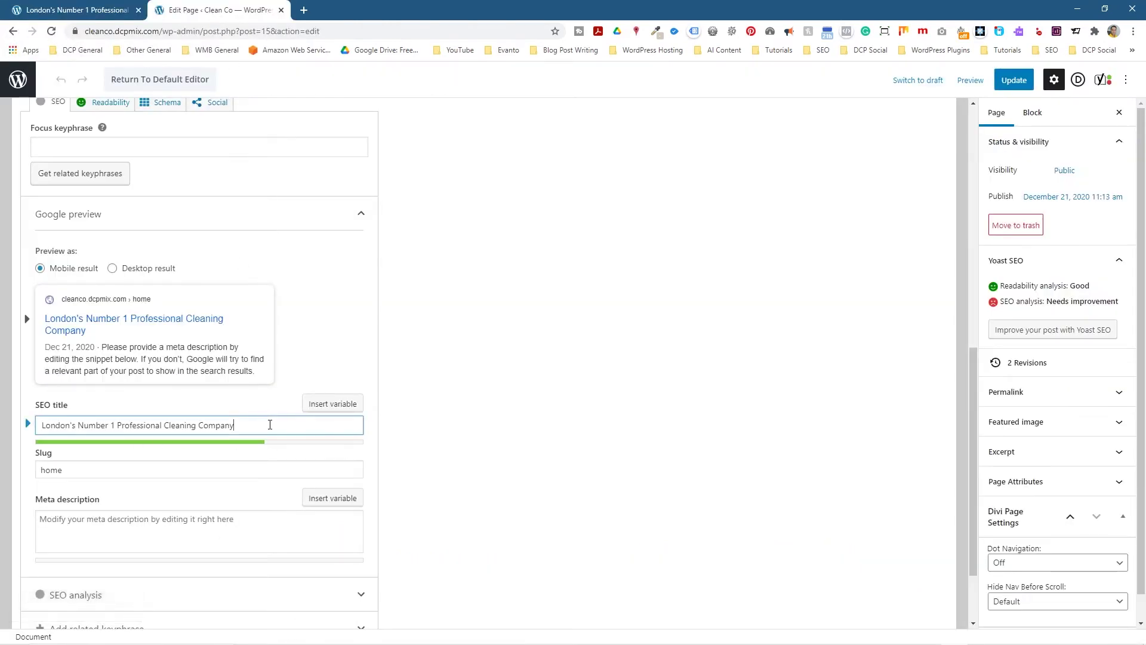
left_click(332, 403)
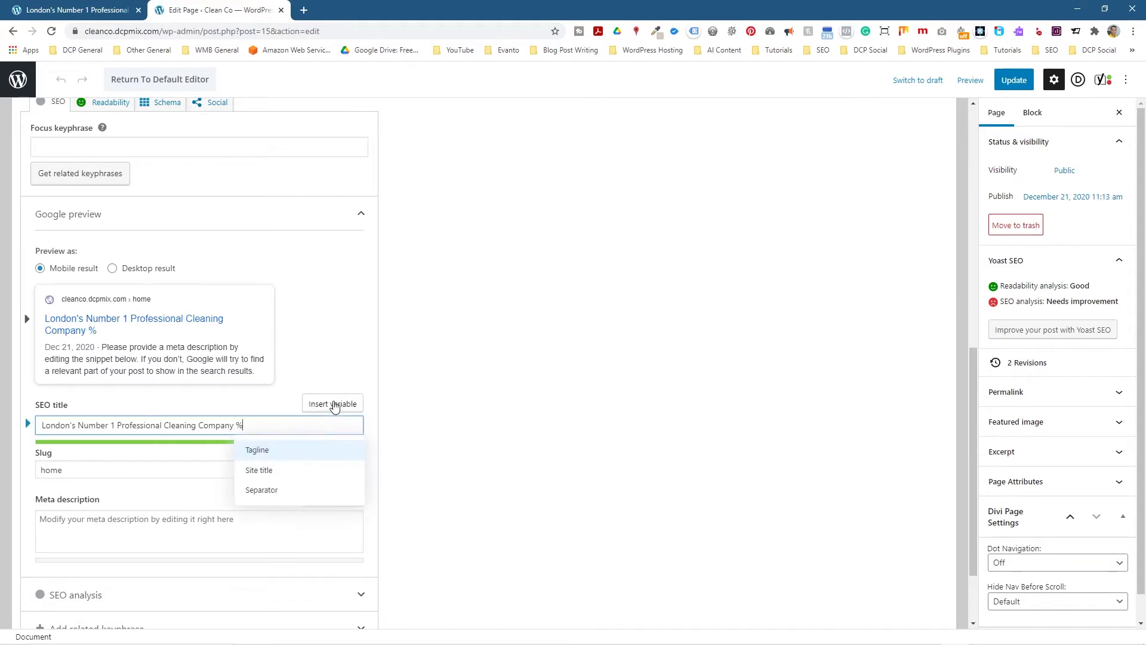
left_click(270, 472)
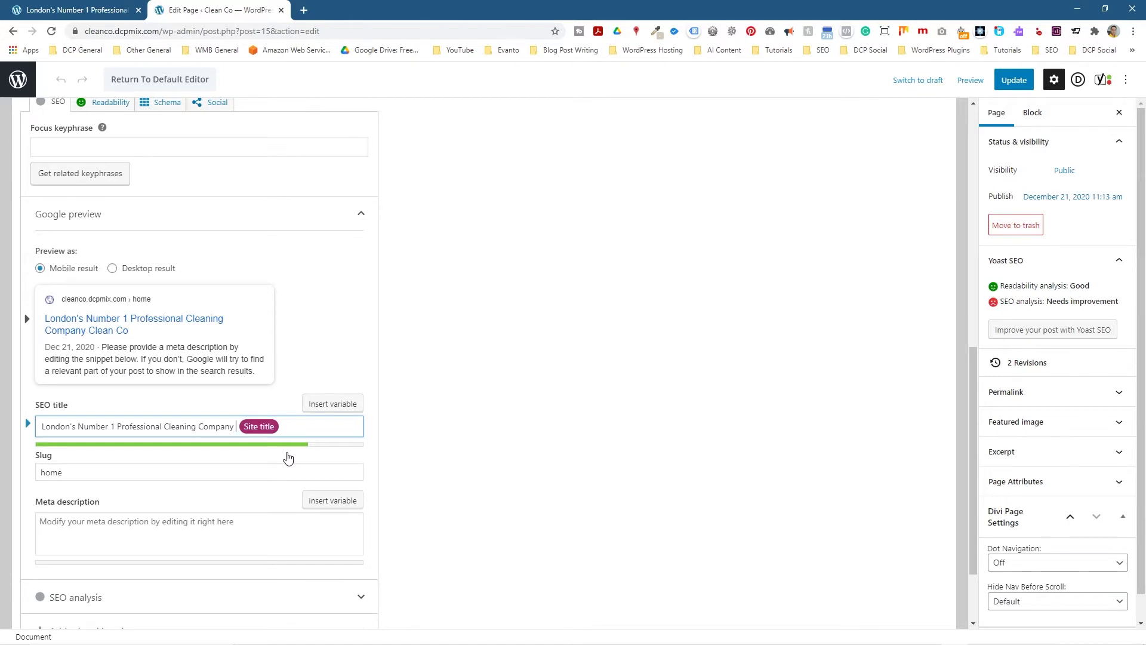
type("|")
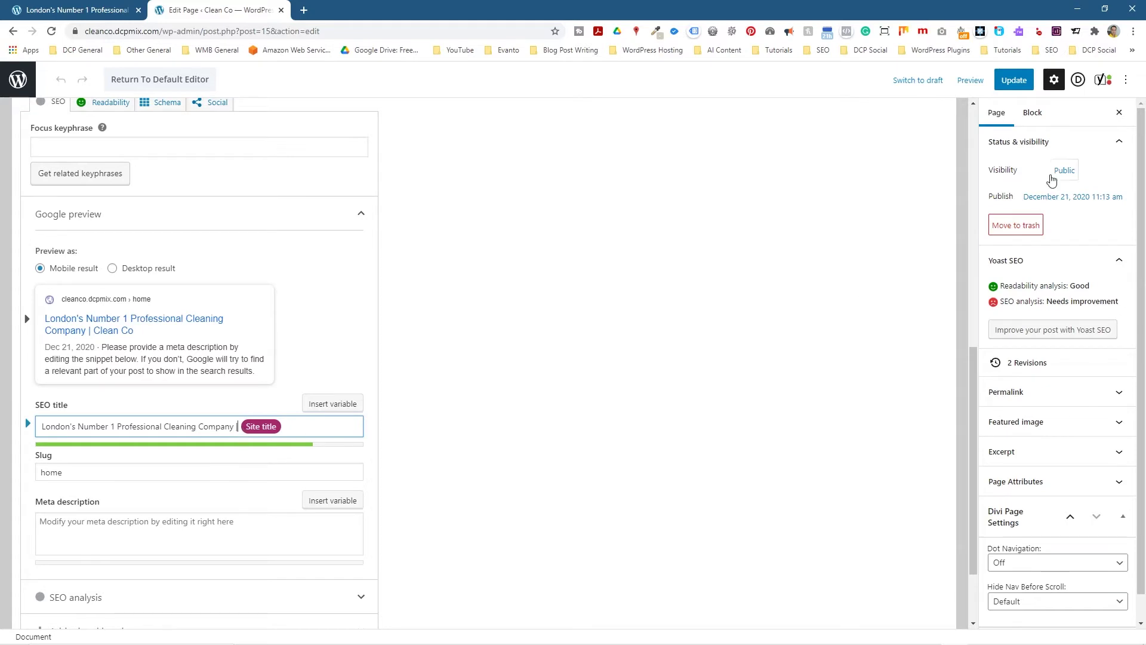
left_click(1014, 80)
Reload the homepage to confirm 'London's Number 1 Professional Cleaning Company | Clean Co'
left_click(78, 11)
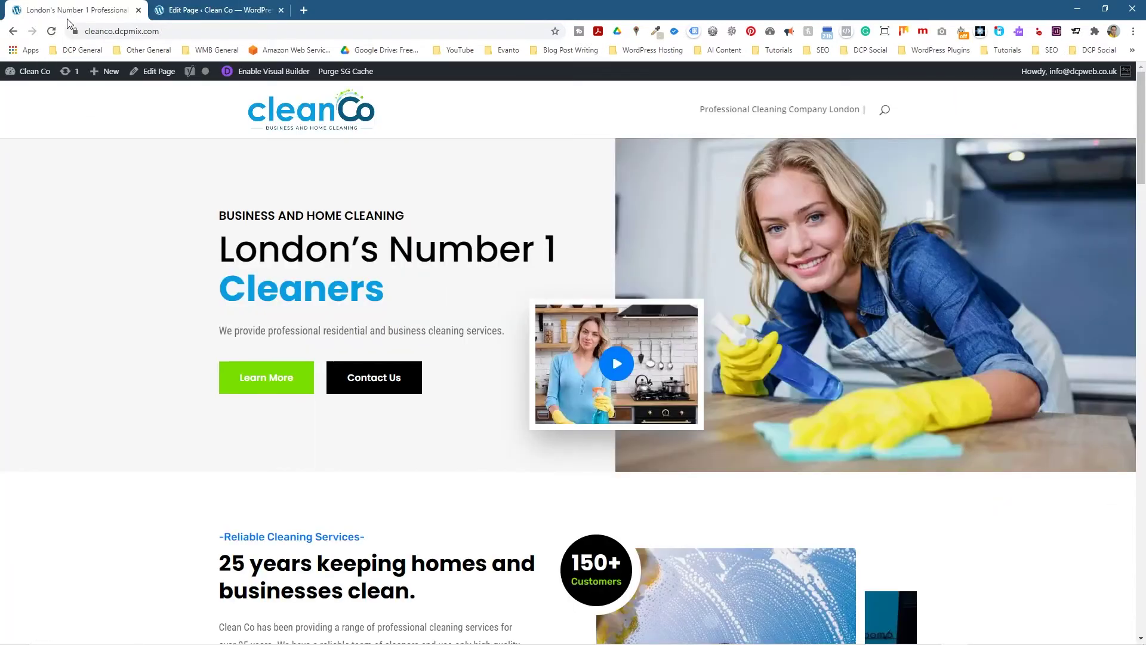
left_click(51, 31)
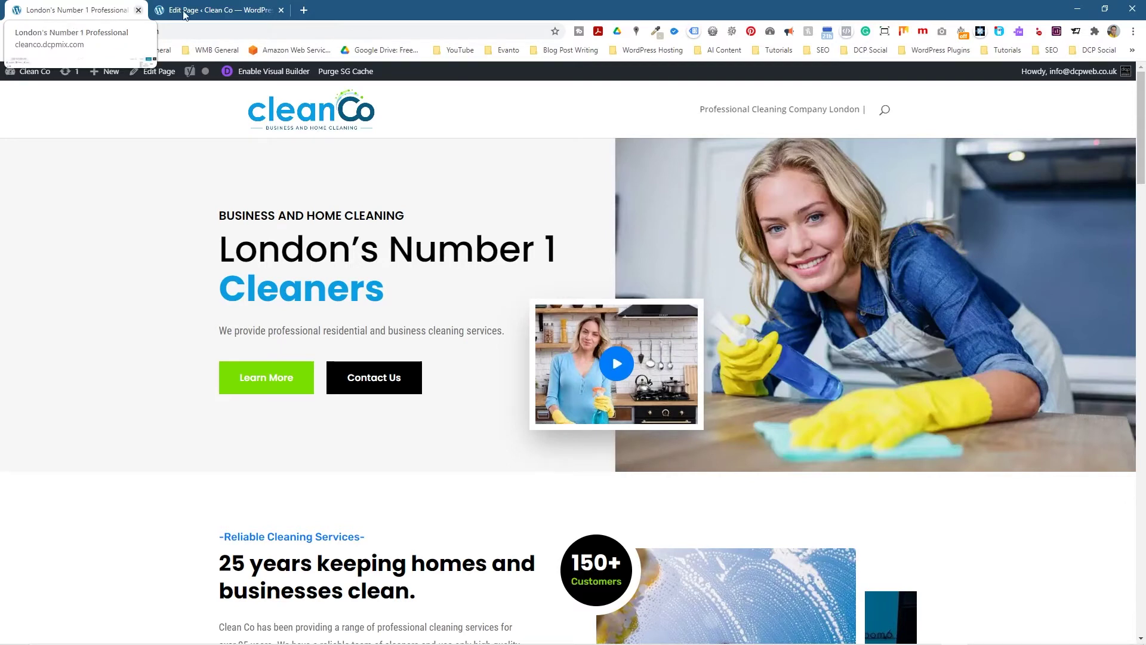
left_click(304, 10)
Load dcpweb.co.uk, browse its Blog, Tools and Portfolio pages, then return to Clean Co
type("dcpweb.co.uk")
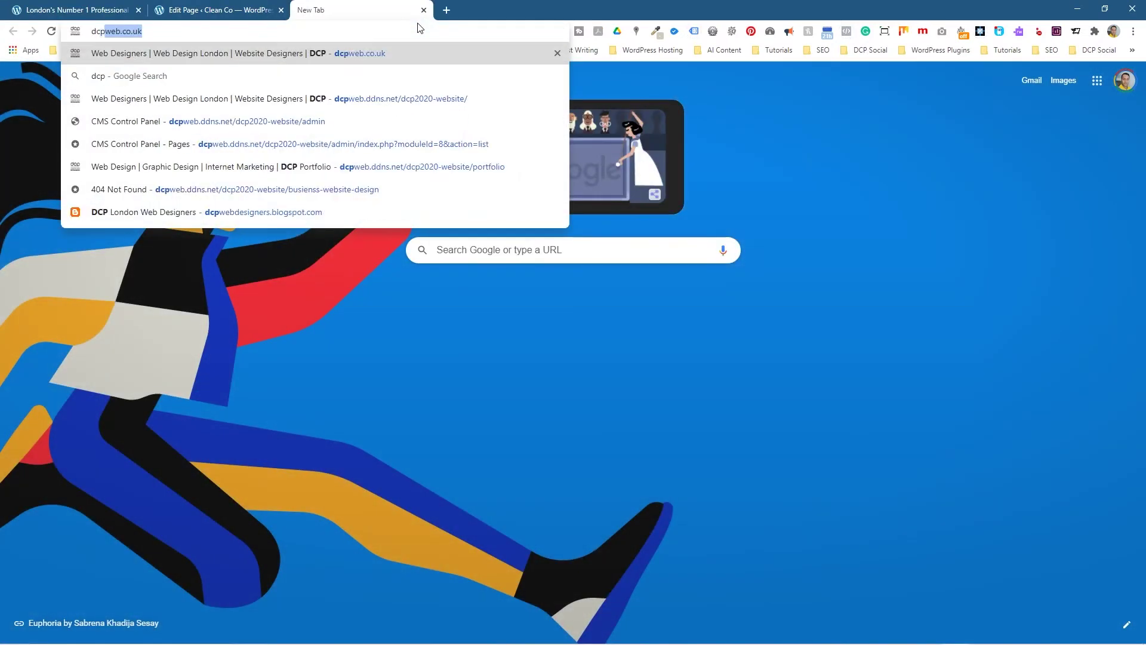
key("Return")
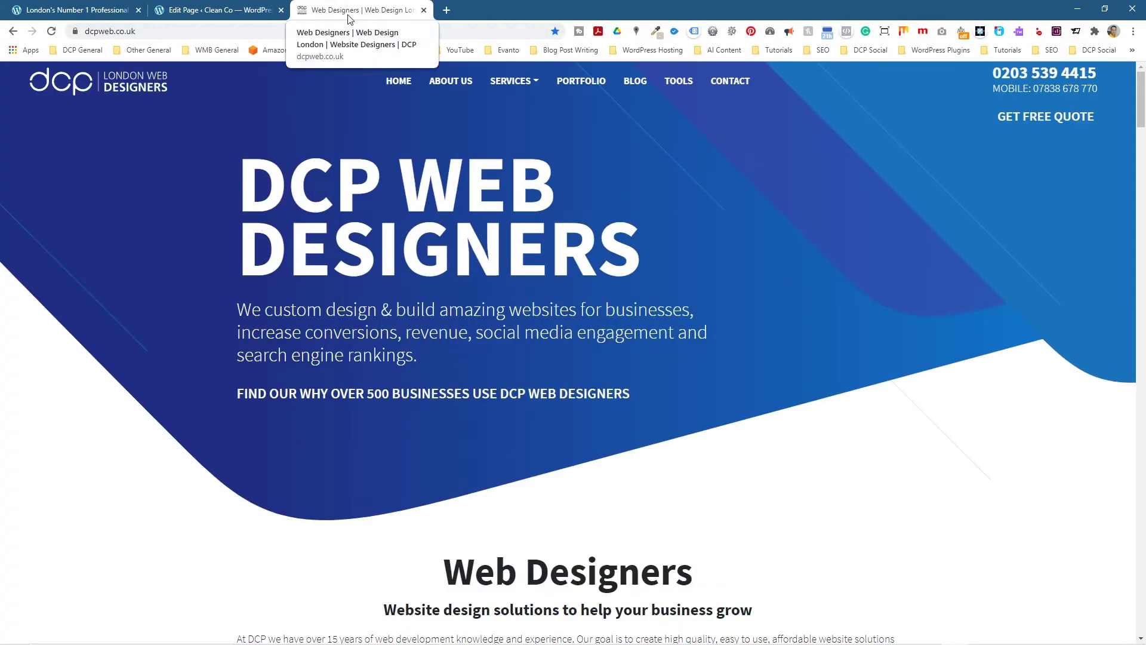
scroll(406, 253, "down", 10)
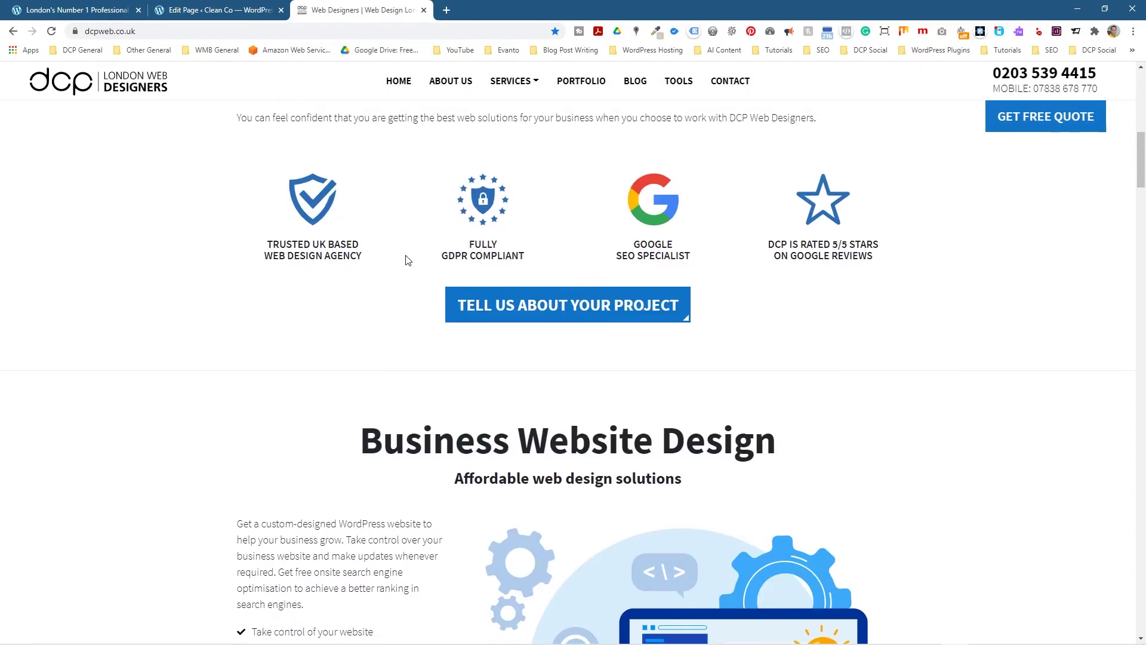
scroll(405, 253, "up", 10)
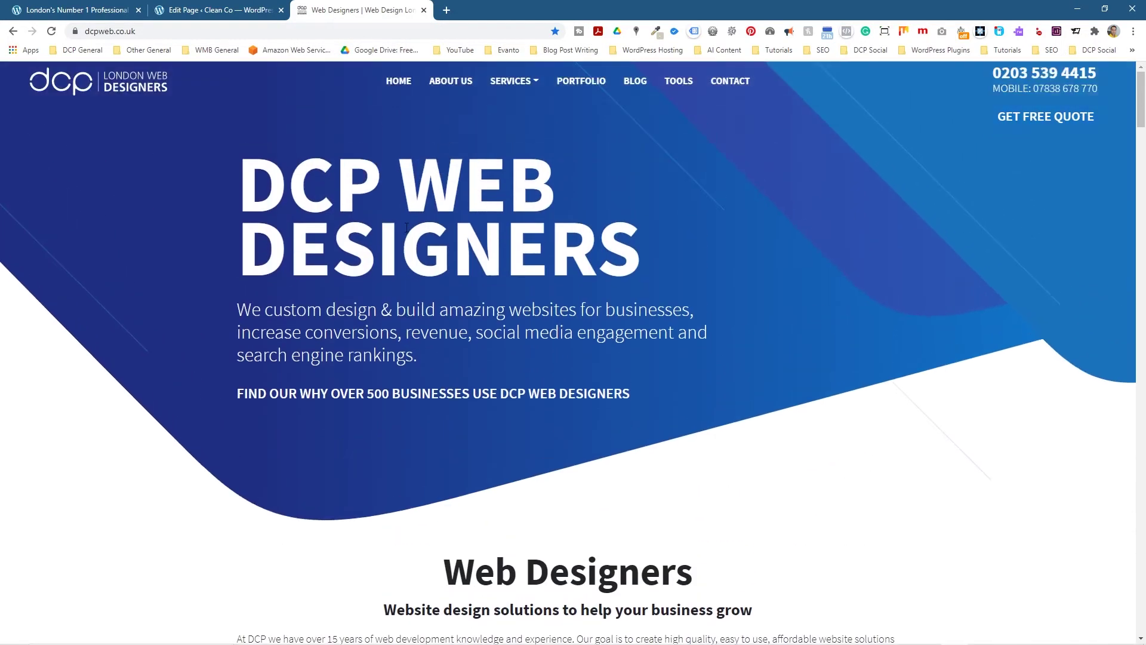
left_click(637, 84)
left_click(670, 89)
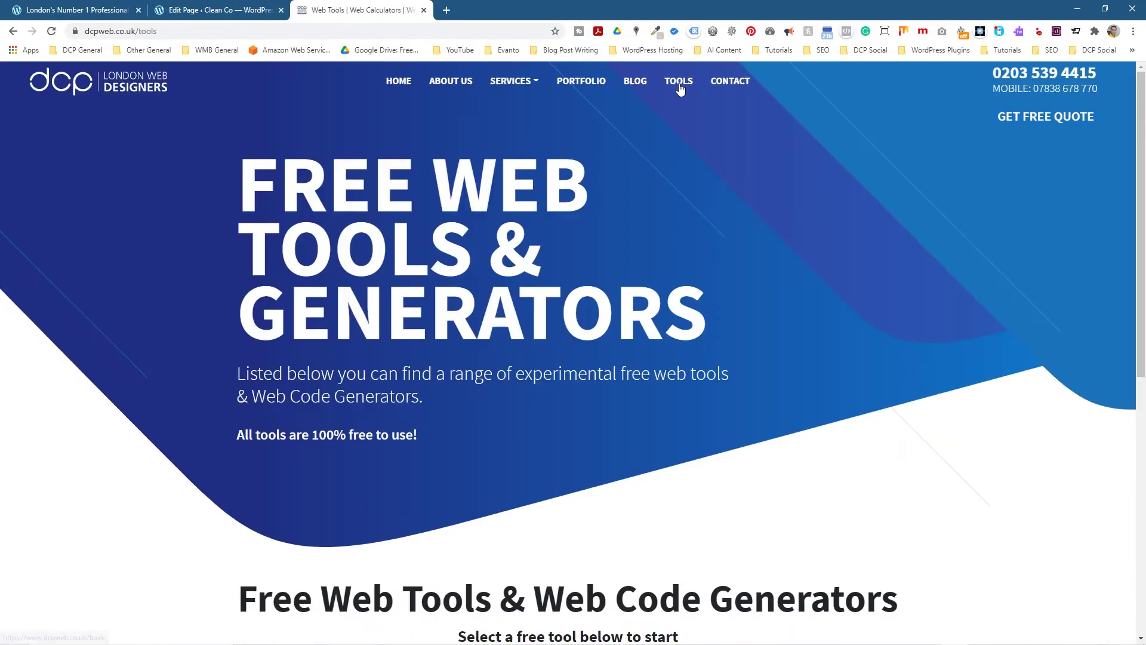
scroll(449, 396, "down", 8)
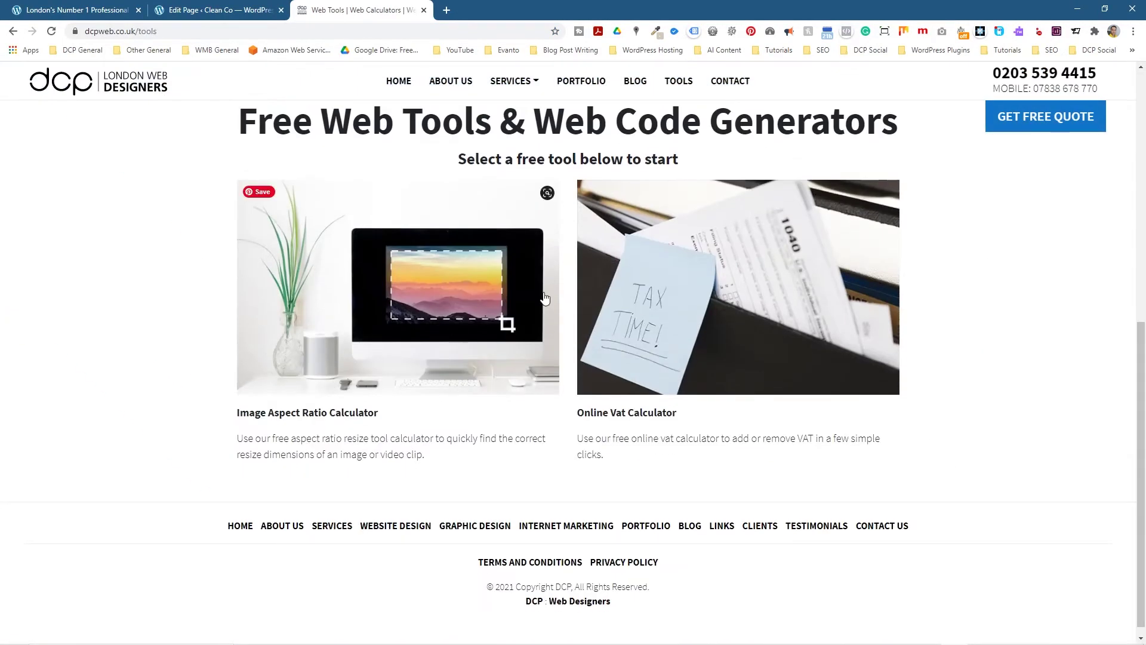
scroll(496, 140, "up", 8)
left_click(581, 82)
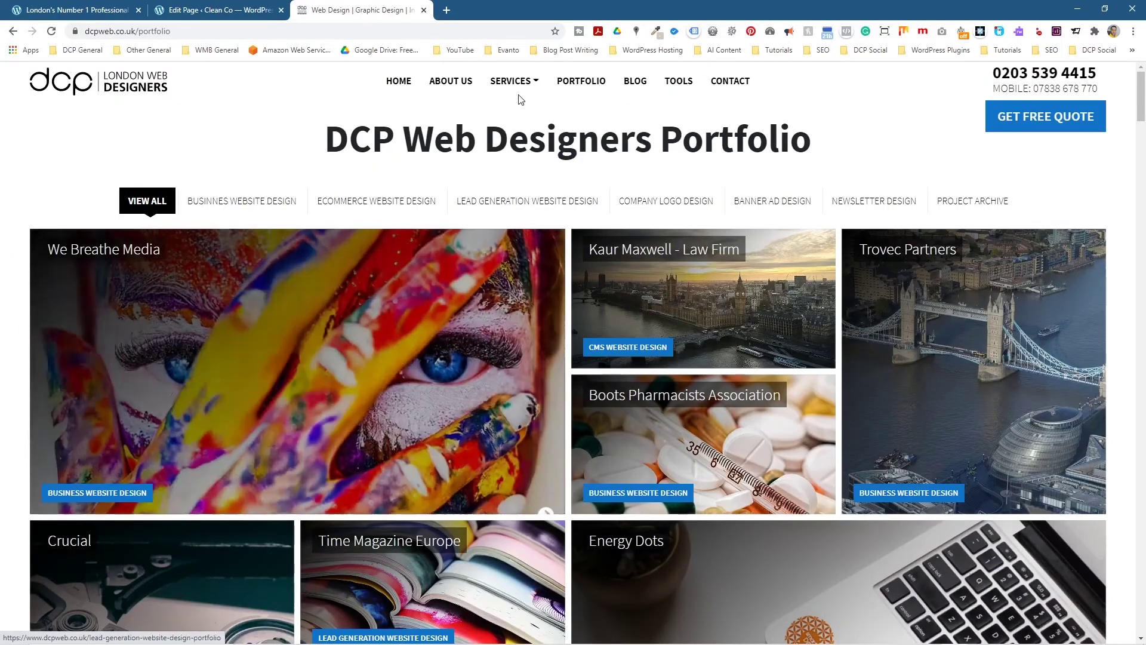
left_click(81, 12)
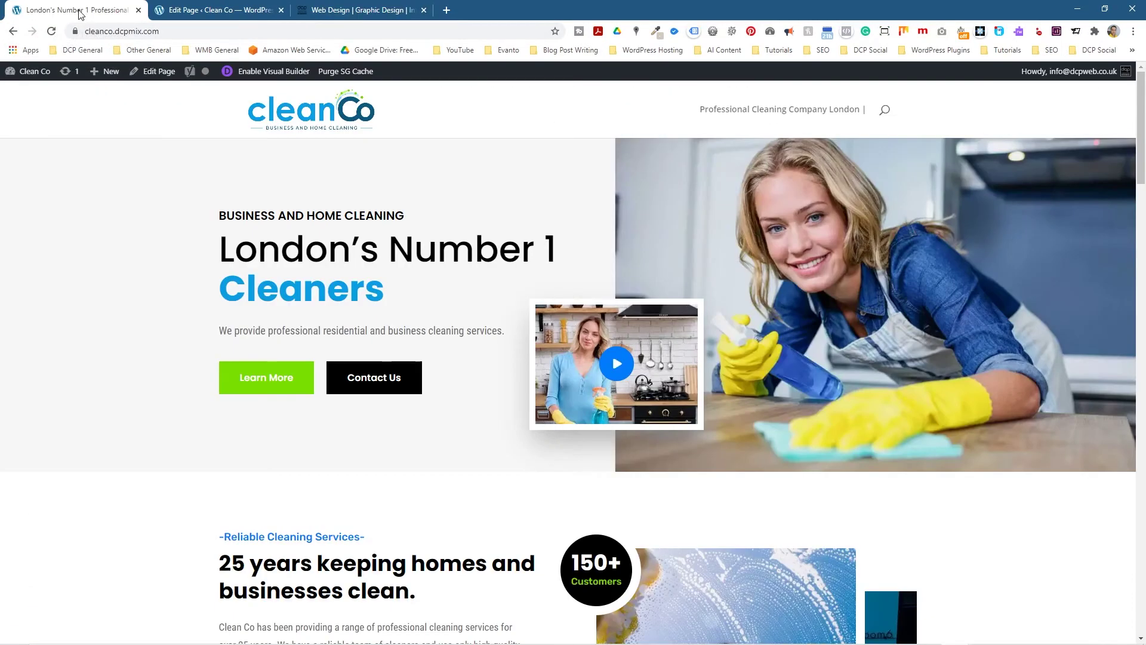
Close the DCP tab and copy the Clean Co intro paragraph from the live homepage
left_click(425, 11)
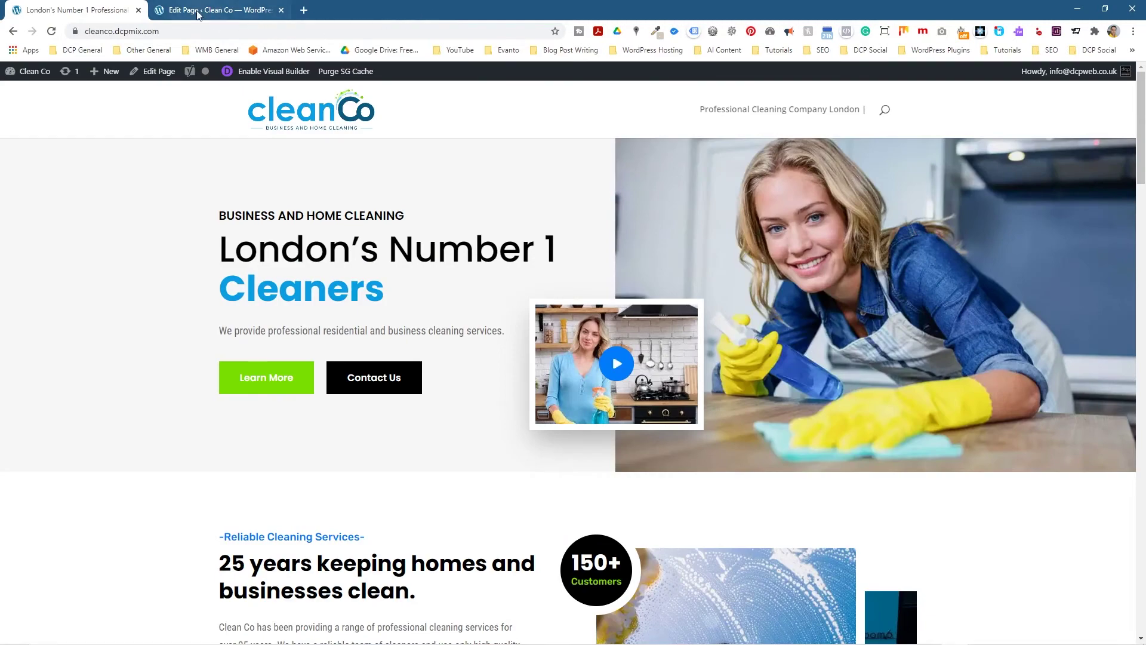
scroll(229, 292, "down", 4)
scroll(229, 292, "down", 2)
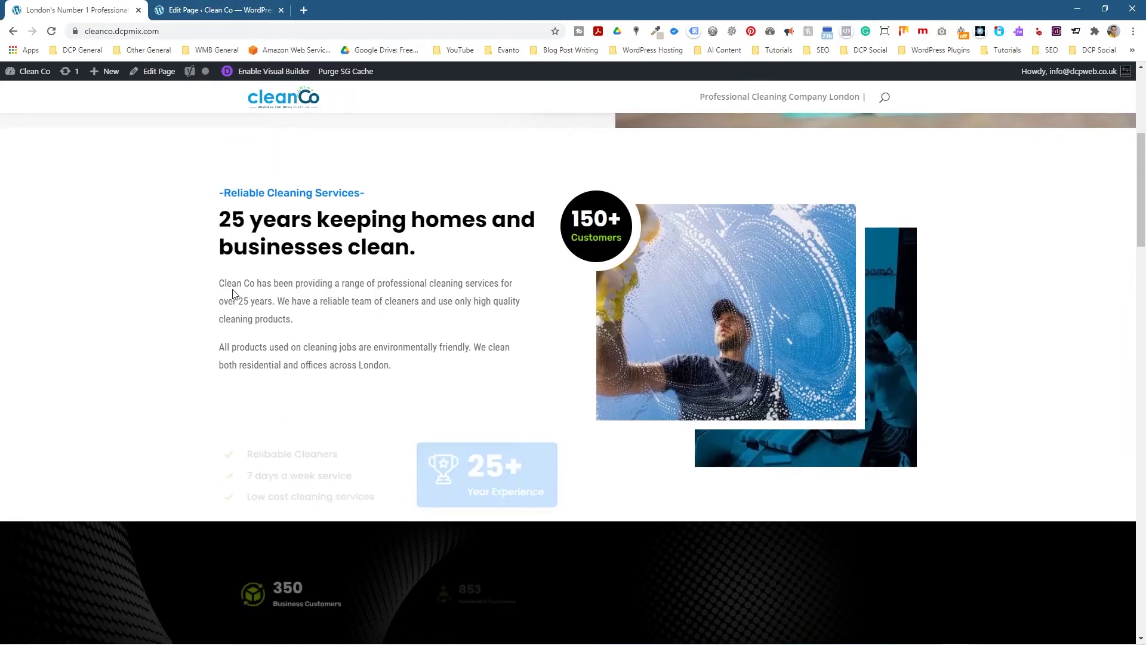
left_click_drag(222, 284, 297, 322)
key("ctrl+c")
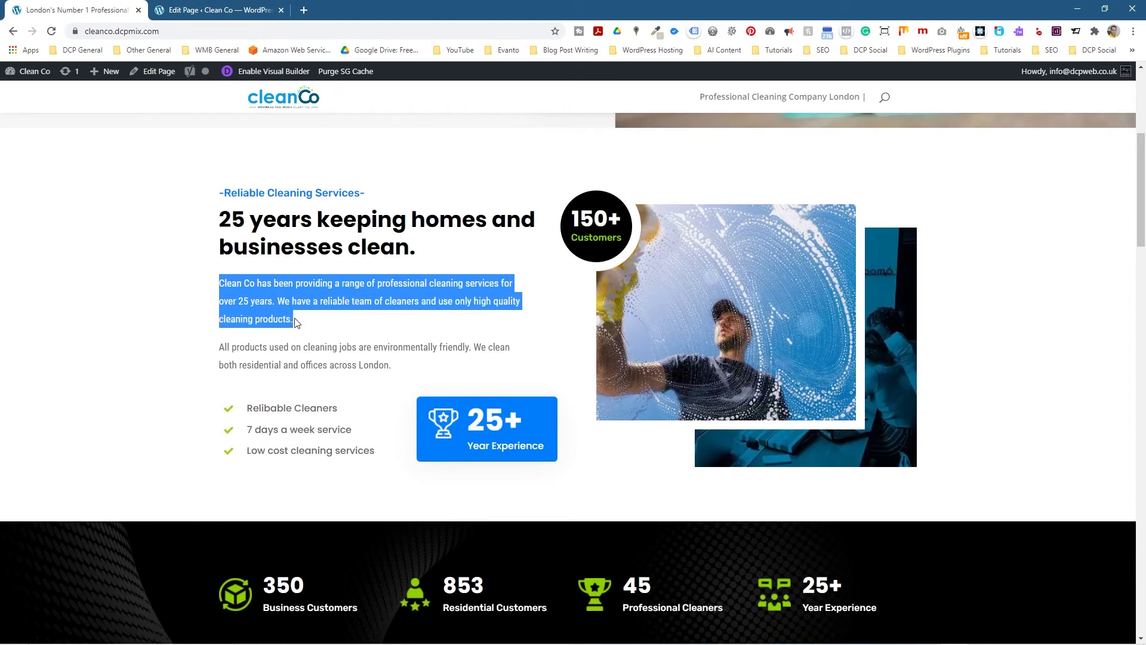
right_click(293, 294)
left_click(304, 299)
Paste the paragraph as the Yoast meta description, update the page, and reload the homepage
left_click(217, 13)
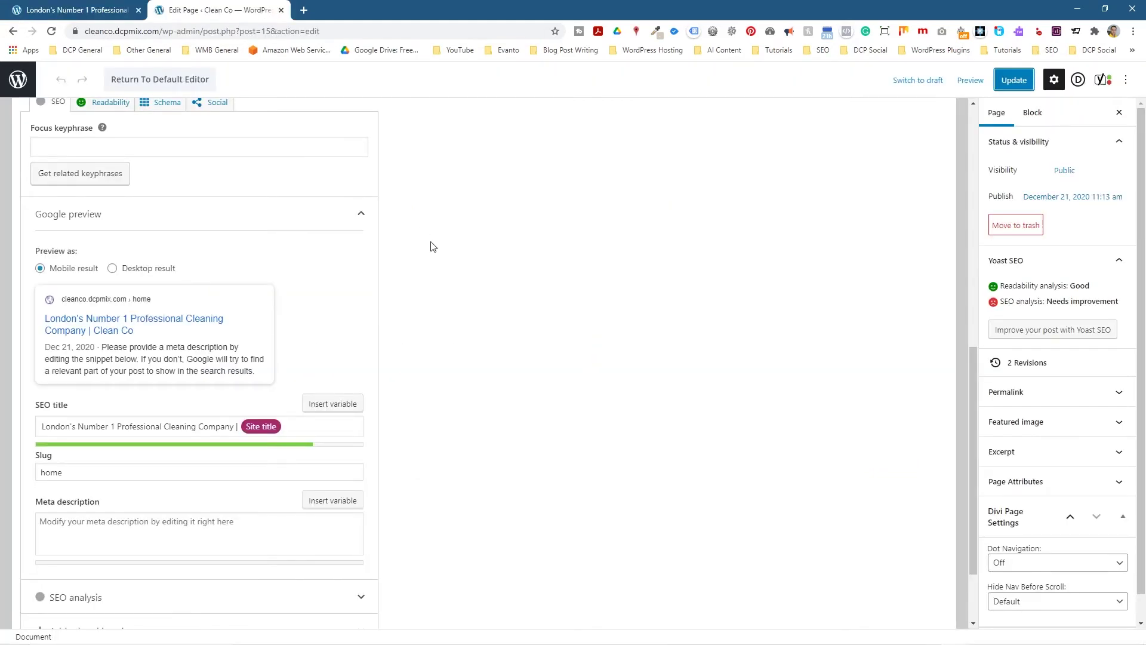
scroll(315, 287, "down", 2)
left_click(86, 421)
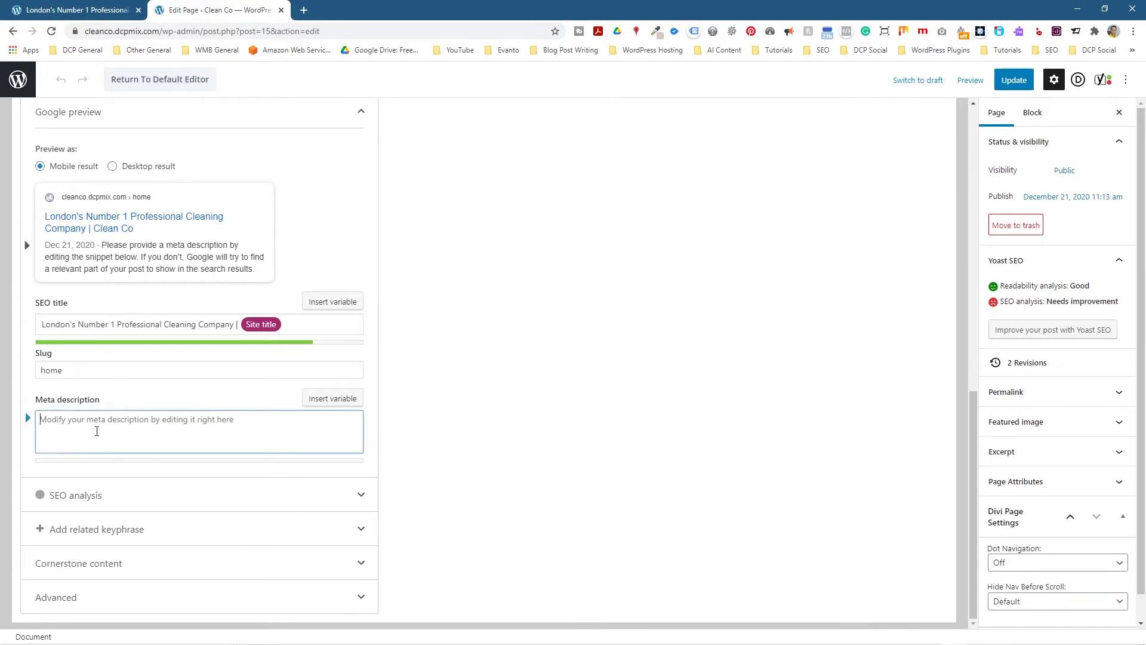
key("ctrl+v")
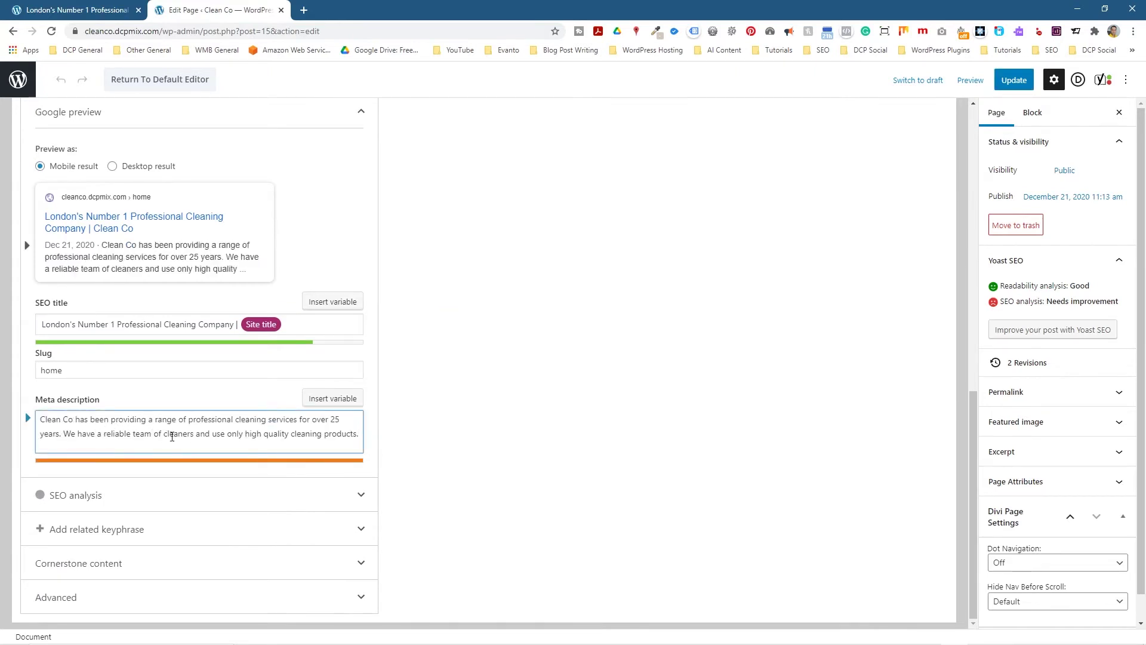
scroll(159, 424, "up", 2)
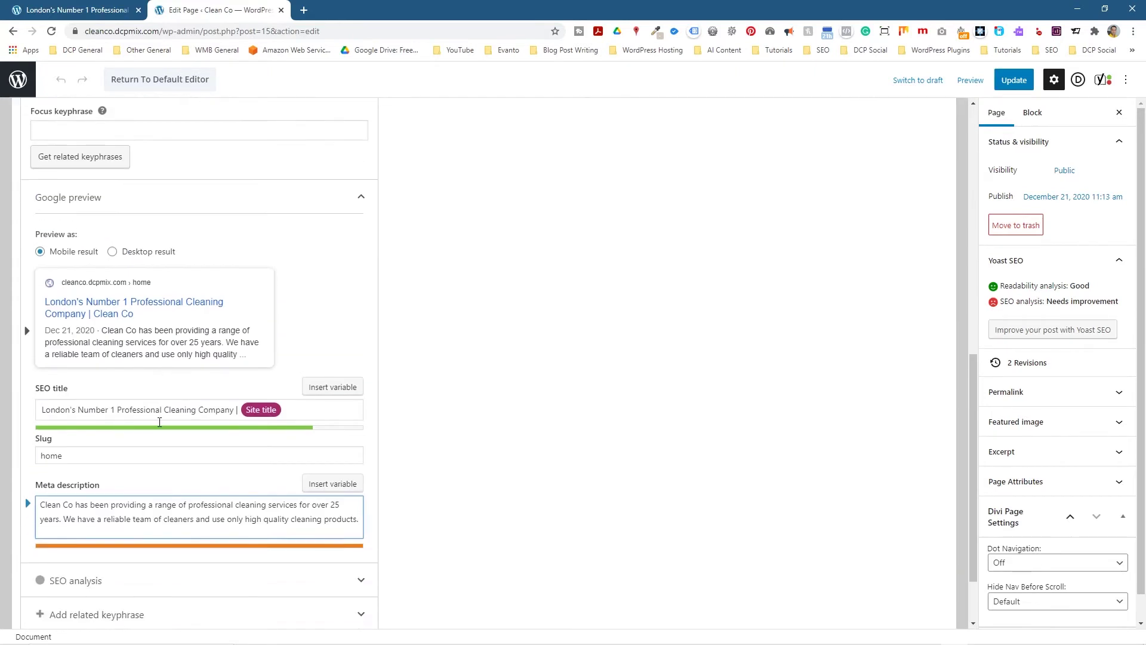
scroll(218, 427, "down", 2)
left_click(628, 367)
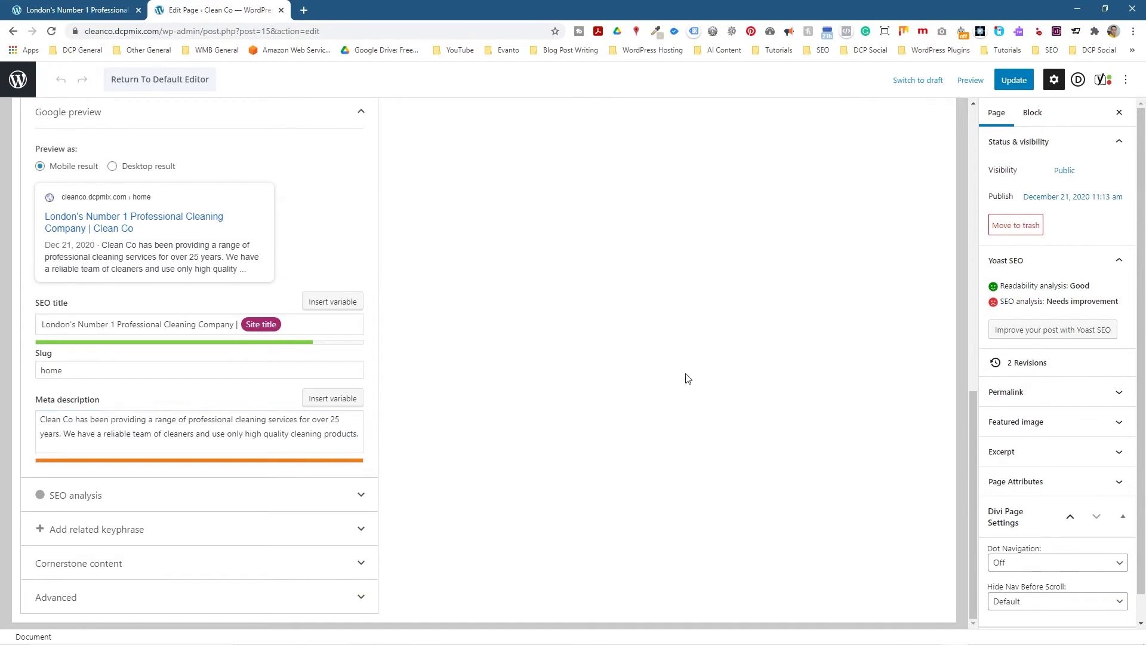
left_click(1014, 80)
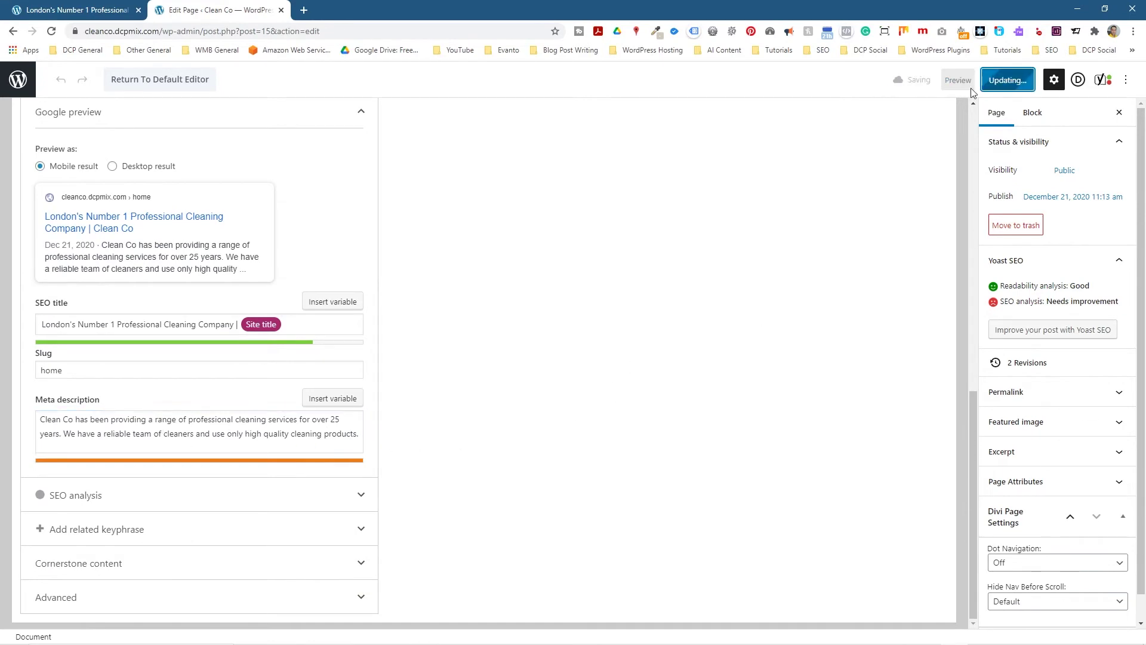
left_click(72, 10)
left_click(52, 31)
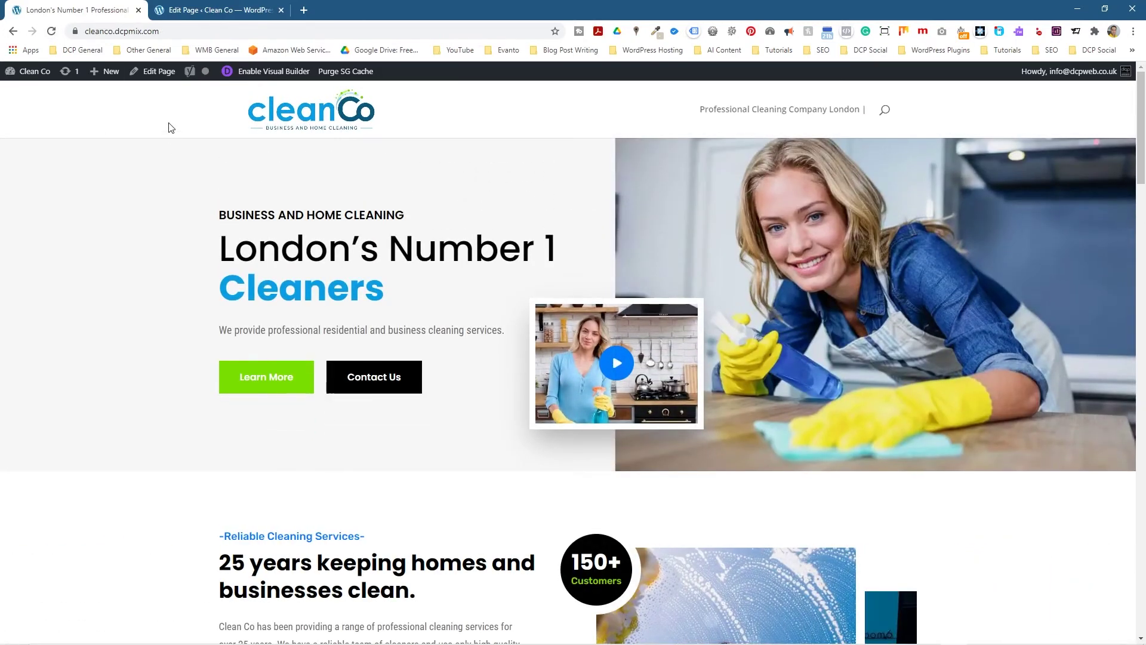
Check the homepage source for the new <title> and meta description lines
key("ctrl+u")
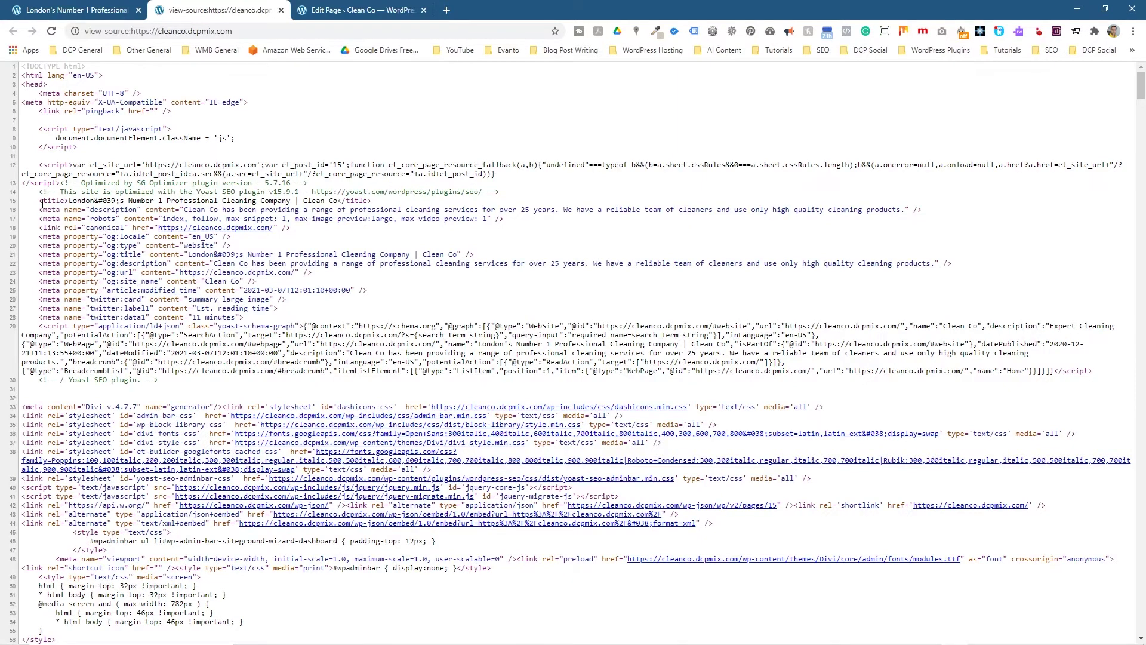
left_click_drag(42, 203, 919, 207)
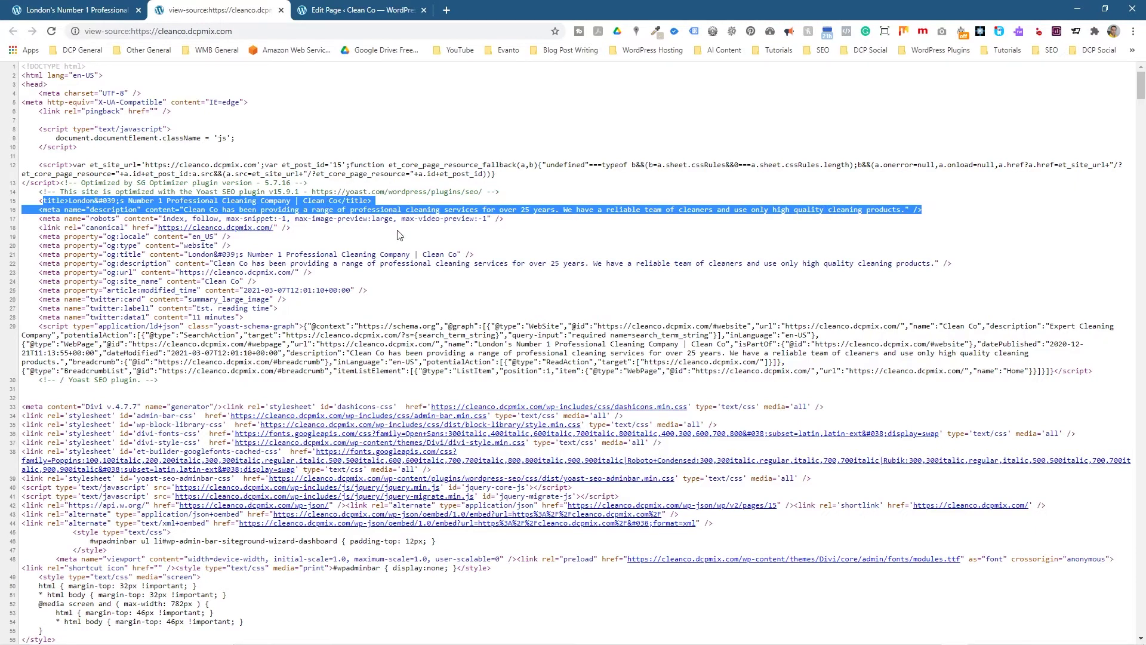
left_click(281, 10)
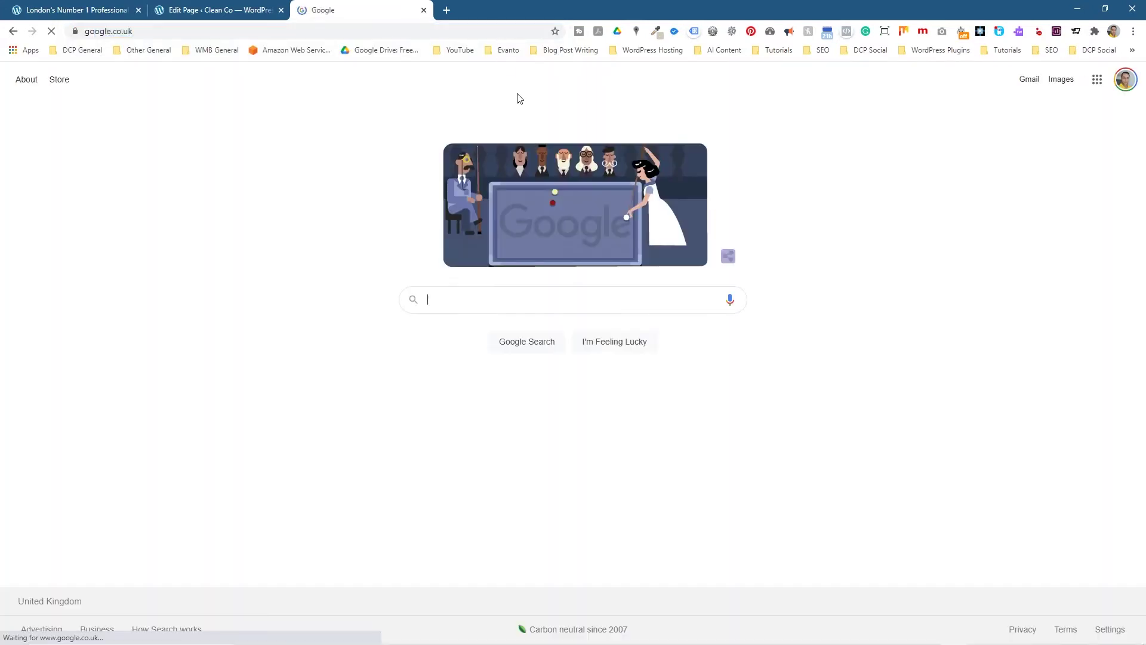
Search Google for dcpweb.co.uk and look at its result snippet
left_click(519, 294)
type("dcpwe")
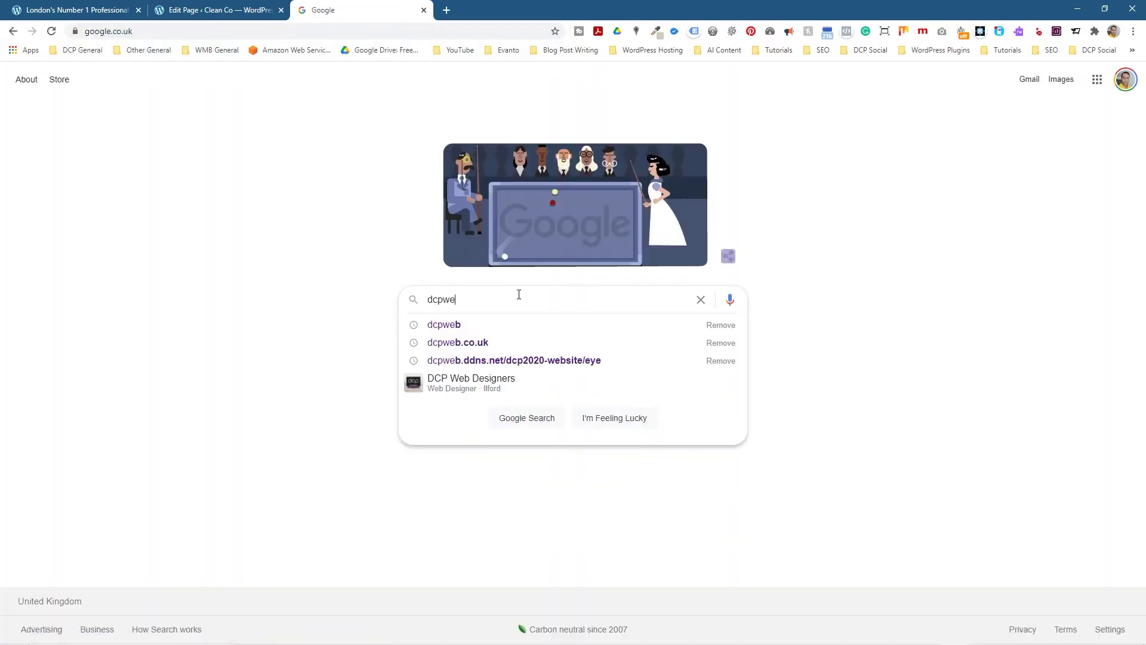
type("b.co.uk")
key("Return")
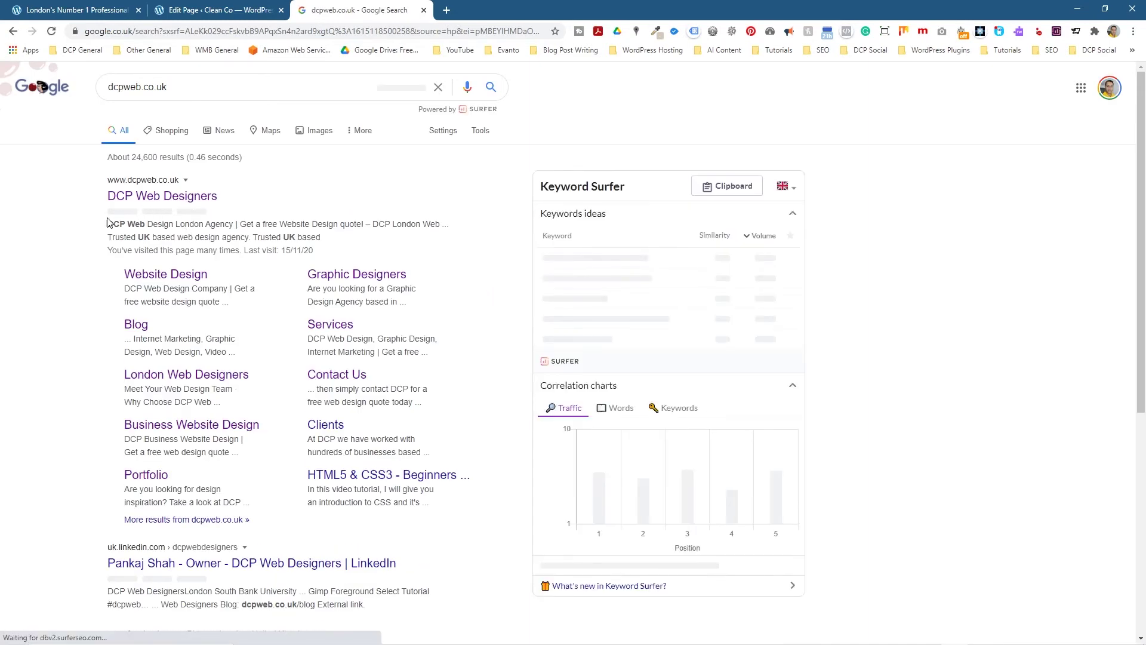
left_click_drag(107, 178, 115, 238)
left_click(73, 367)
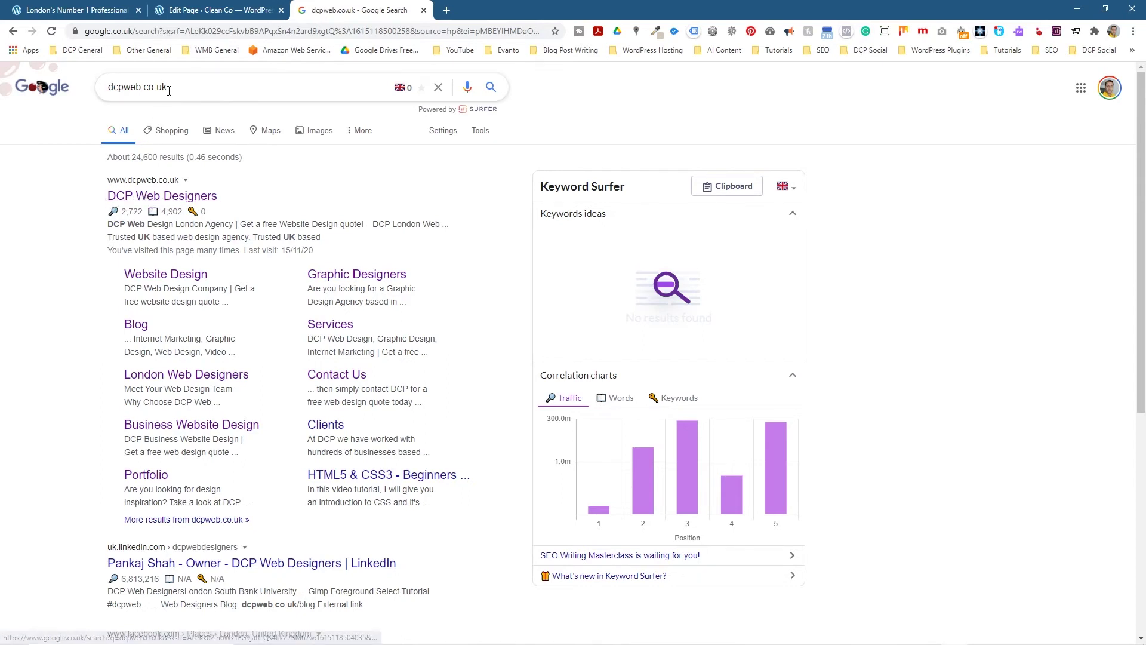
Run a site:dcpweb.co.uk search to list its indexed pages and their descriptions
left_click(136, 87)
key("Home")
type("site:")
key("Return")
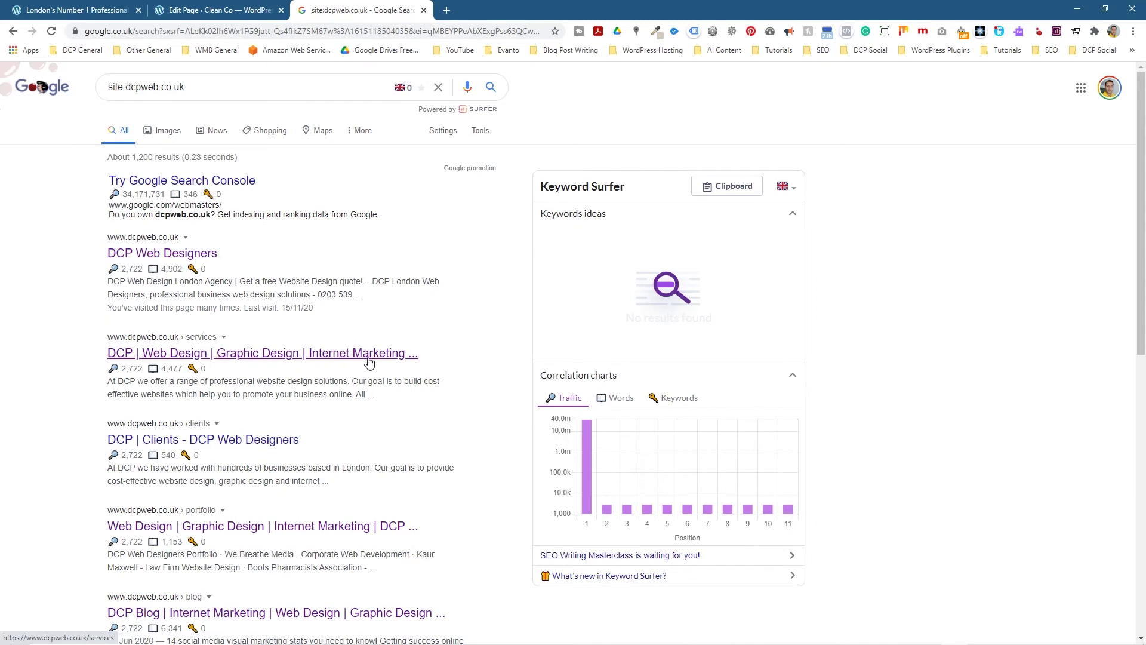
left_click_drag(124, 382, 337, 408)
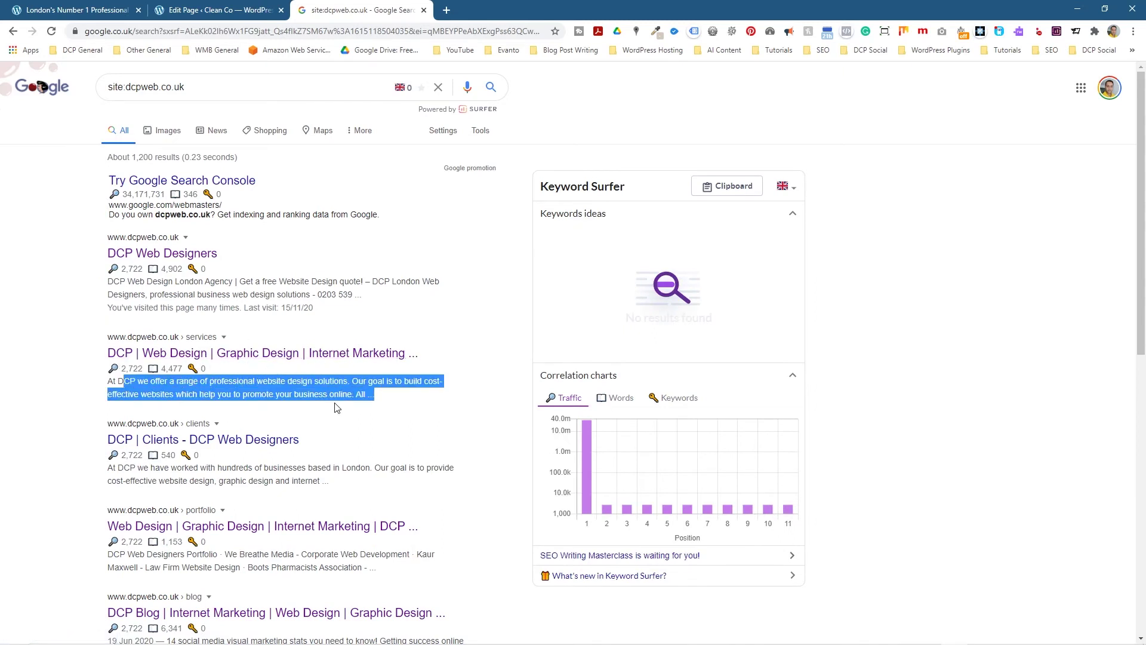
scroll(191, 526, "down", 10)
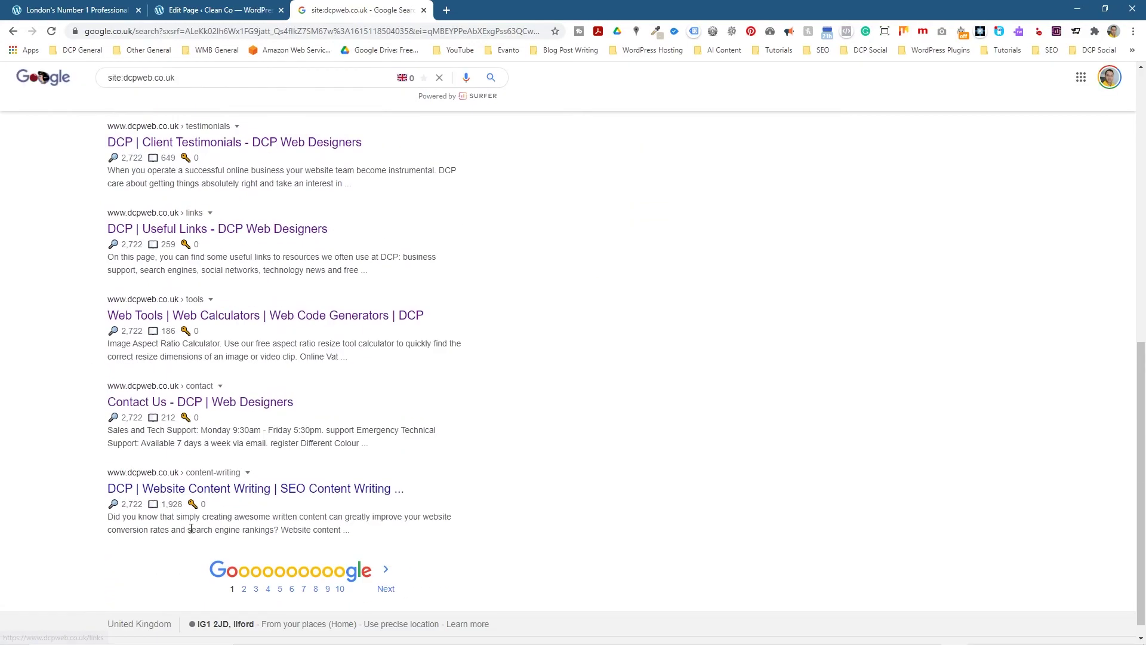
scroll(202, 452, "up", 10)
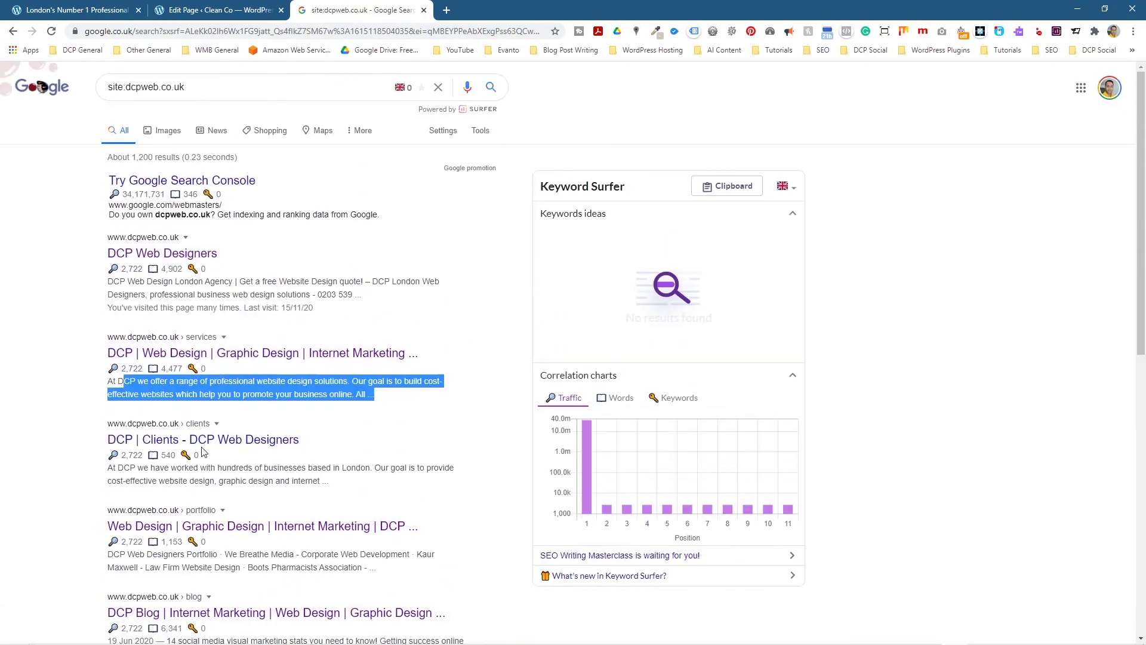
left_click(424, 10)
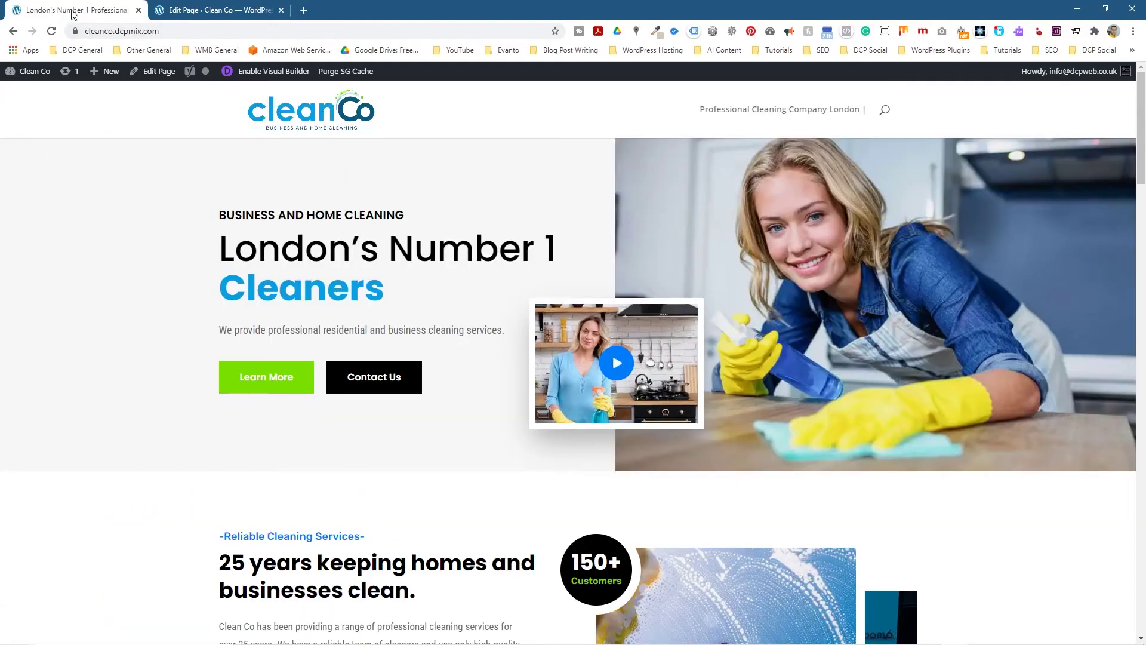
Go from the Clean Co page editor to the WordPress Pages list
left_click(212, 11)
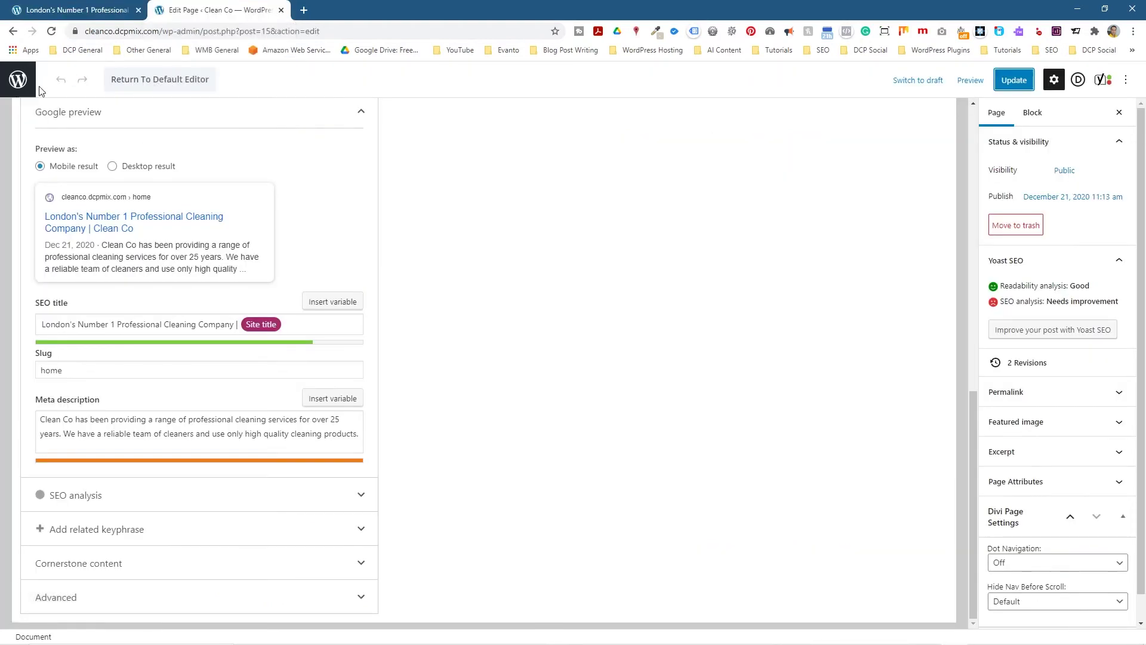
left_click(16, 85)
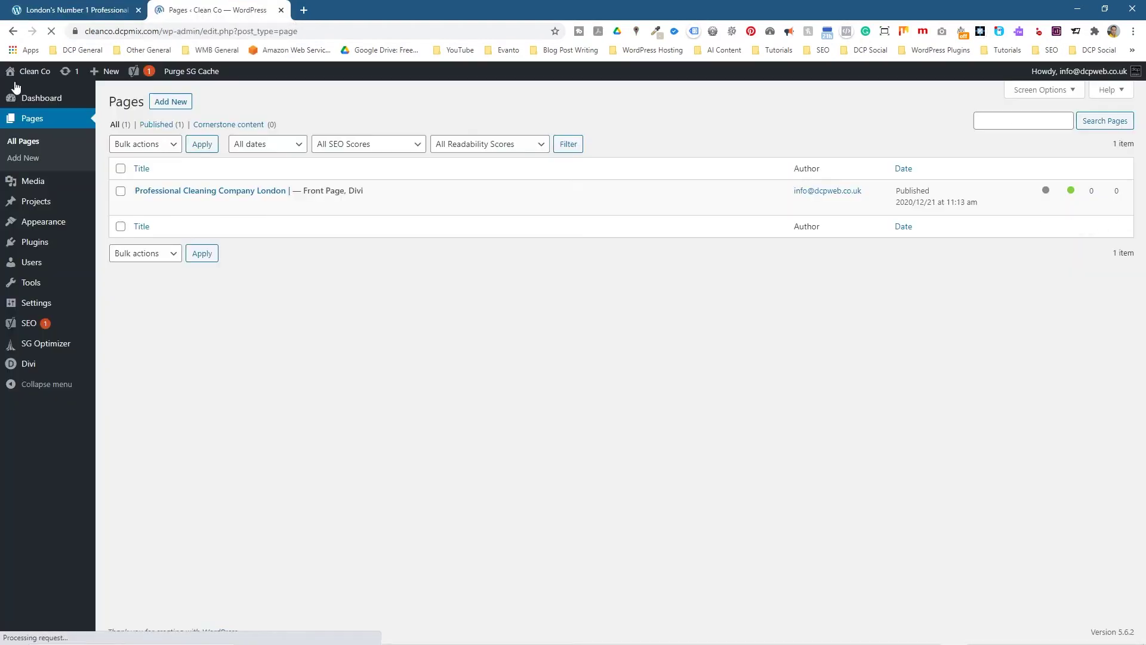
mouse_move(187, 216)
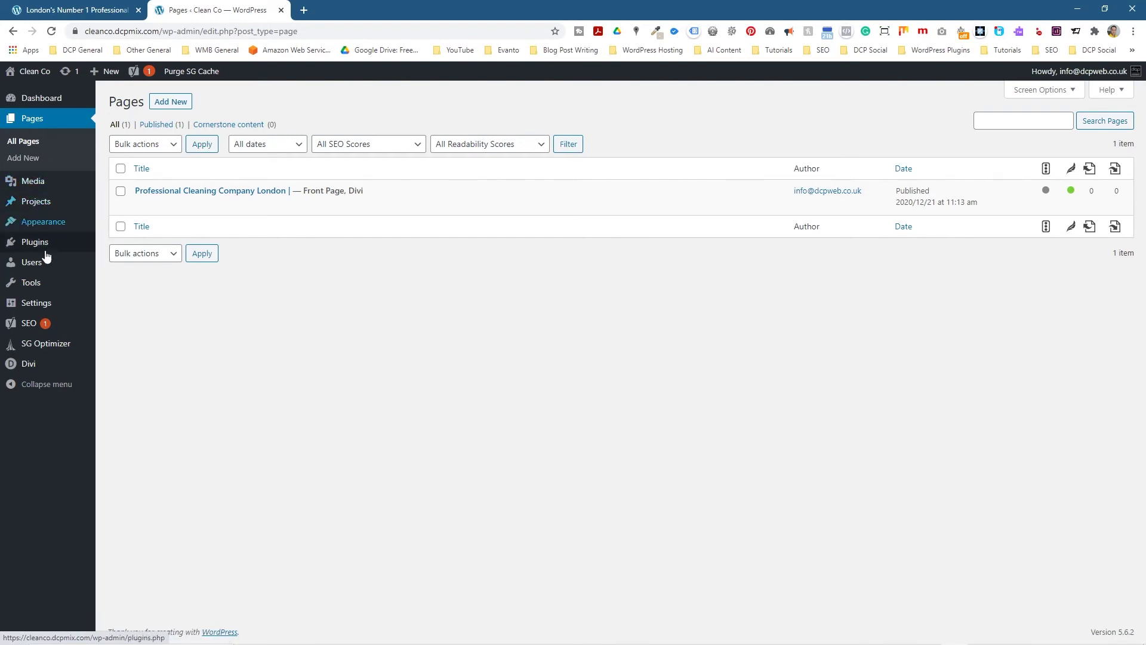
mouse_move(65, 203)
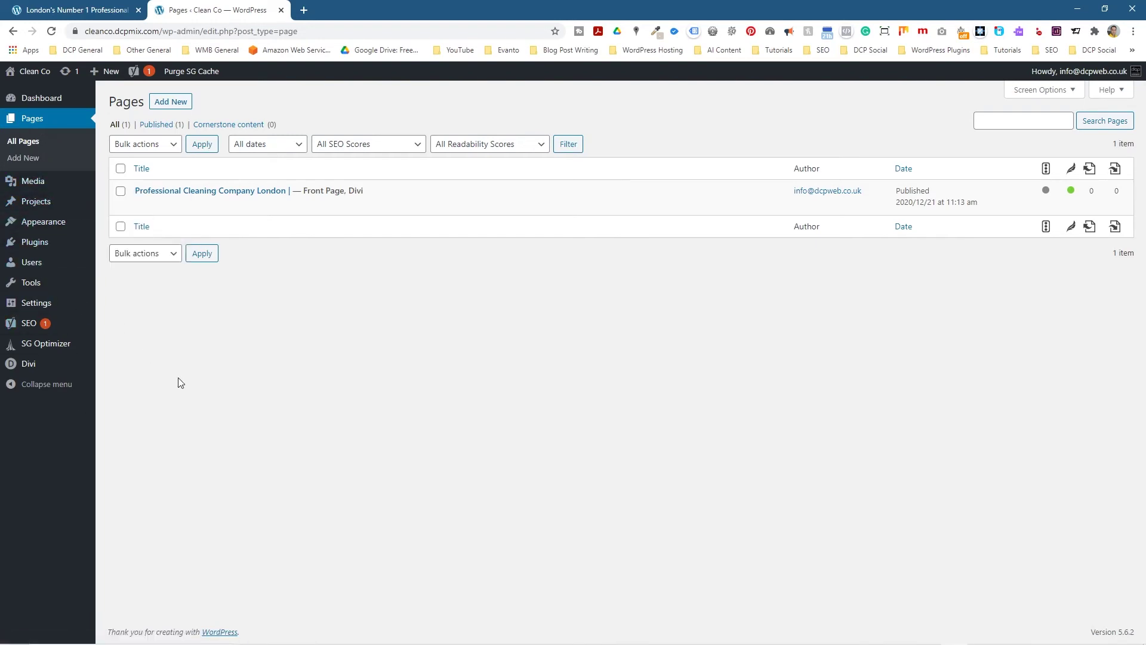
Reload the live Clean Co homepage to check its title, then return to the Pages list
left_click(77, 10)
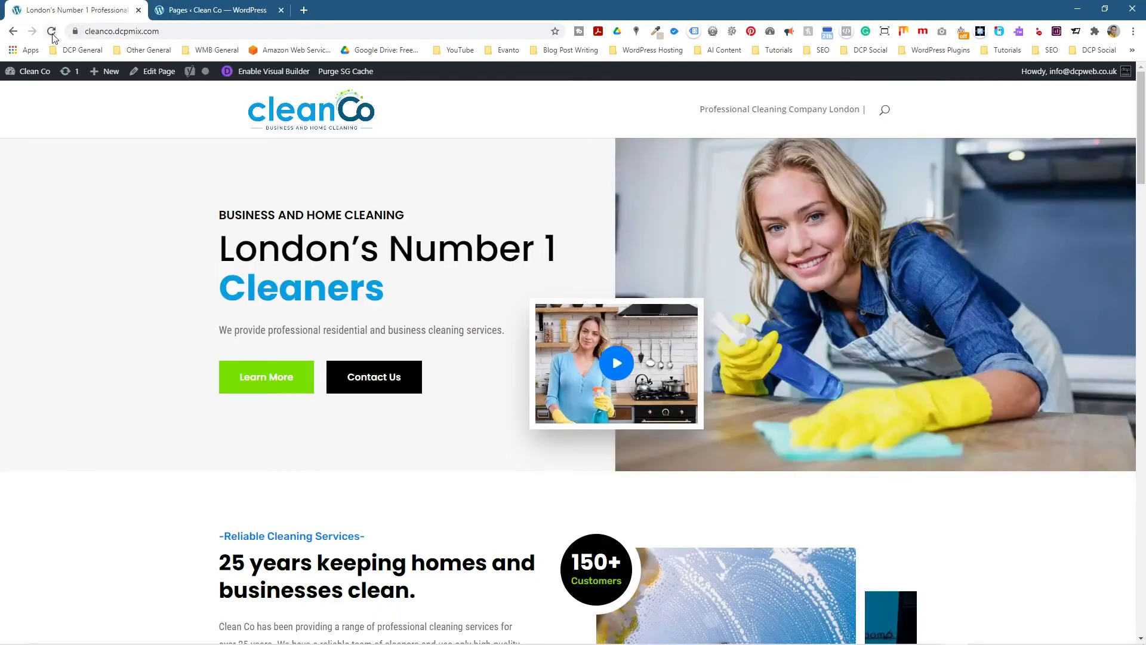
left_click(52, 31)
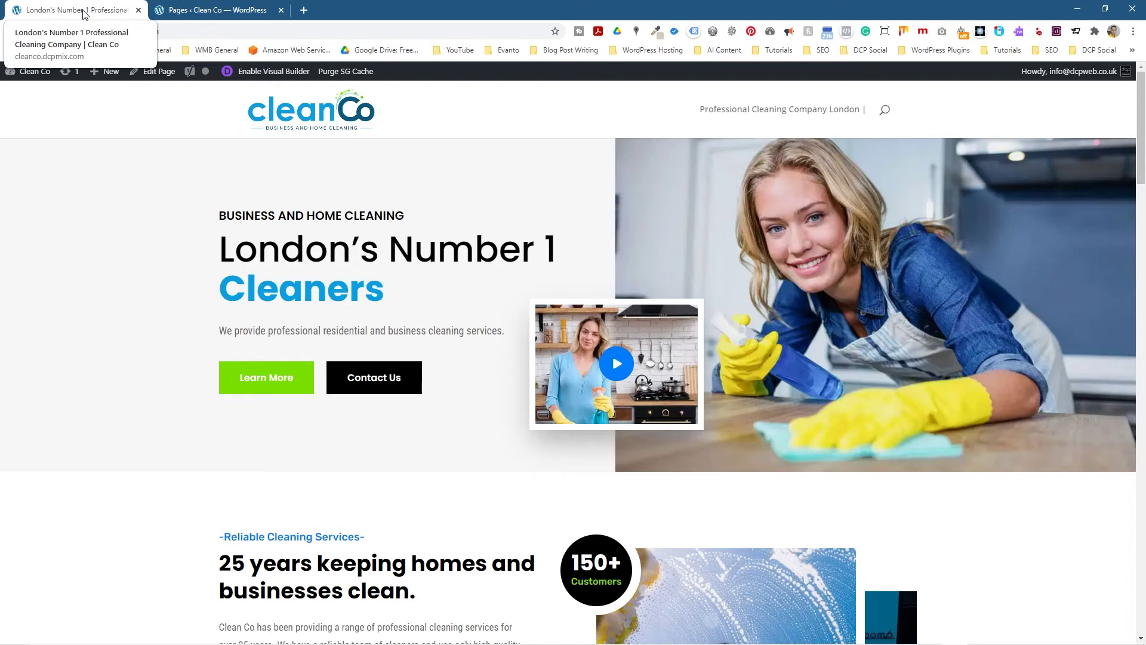
left_click(190, 11)
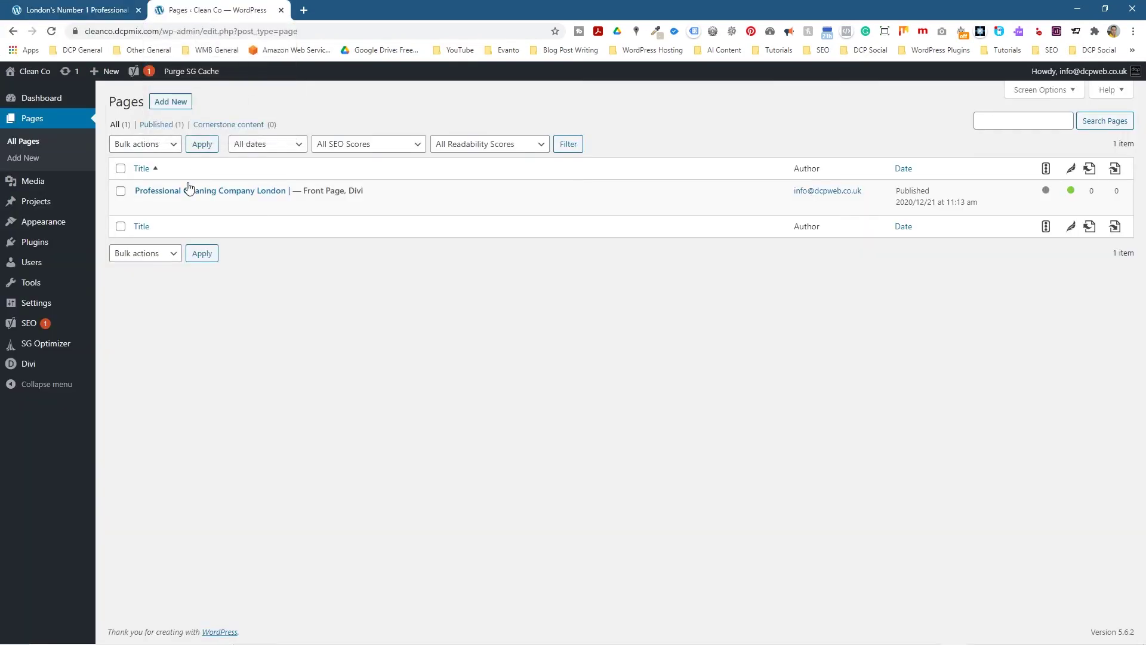
Rename the Professional Cleaning Company London page title to Home
left_click(262, 192)
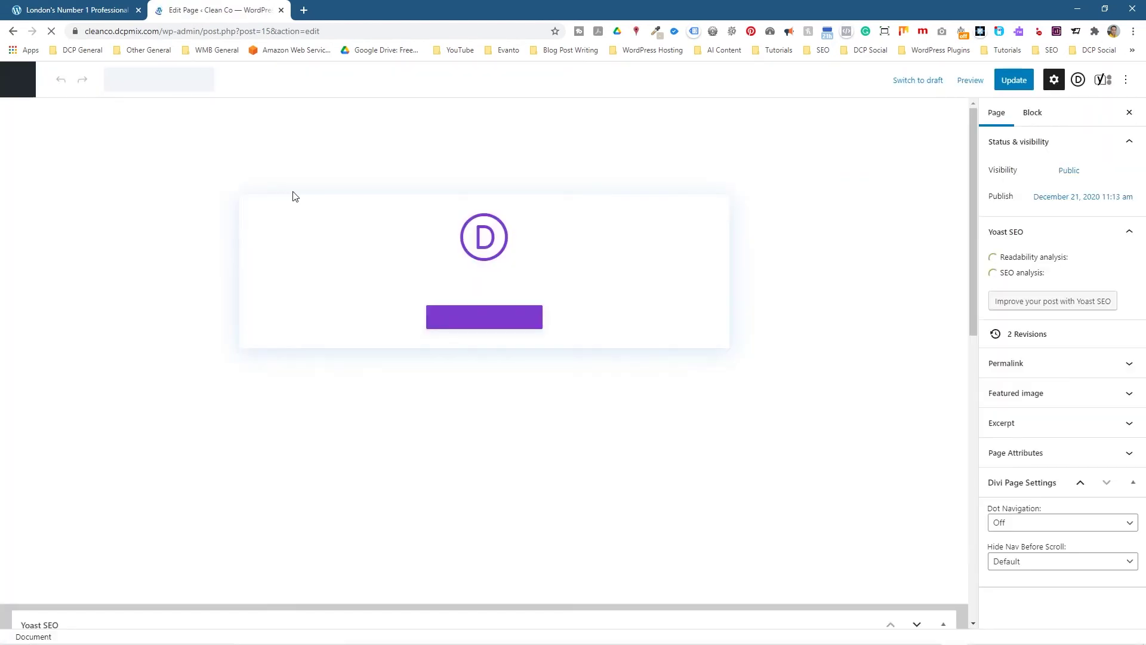
key("ctrl+a")
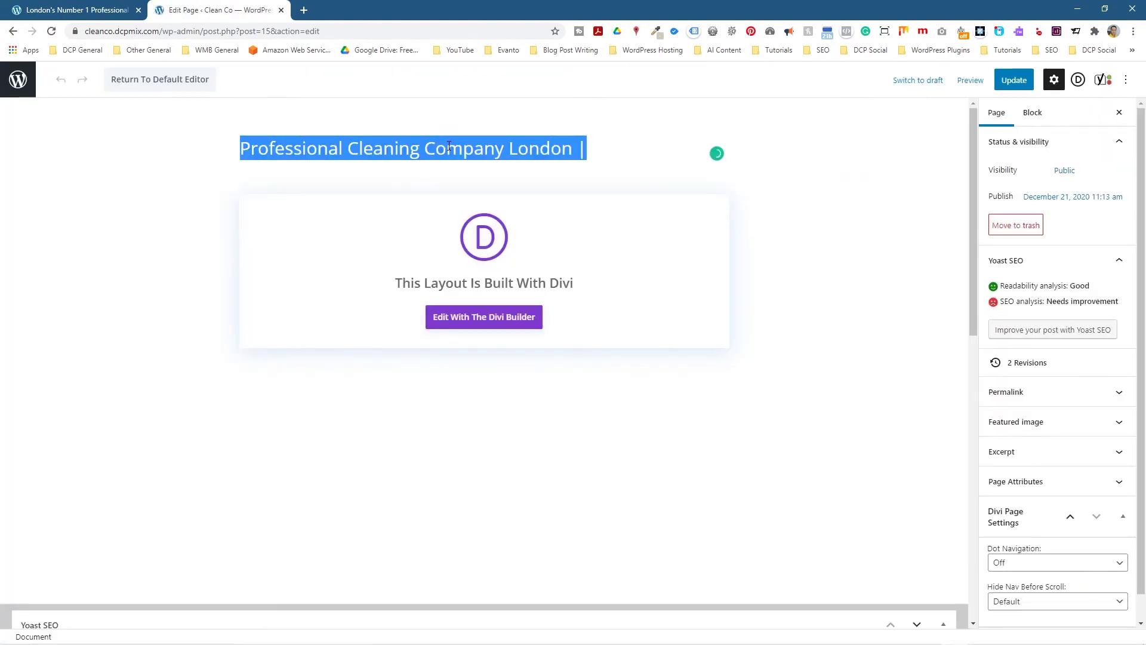
type("Home")
Replace the Yoast SEO title text with Home and update the page
scroll(387, 350, "down", 10)
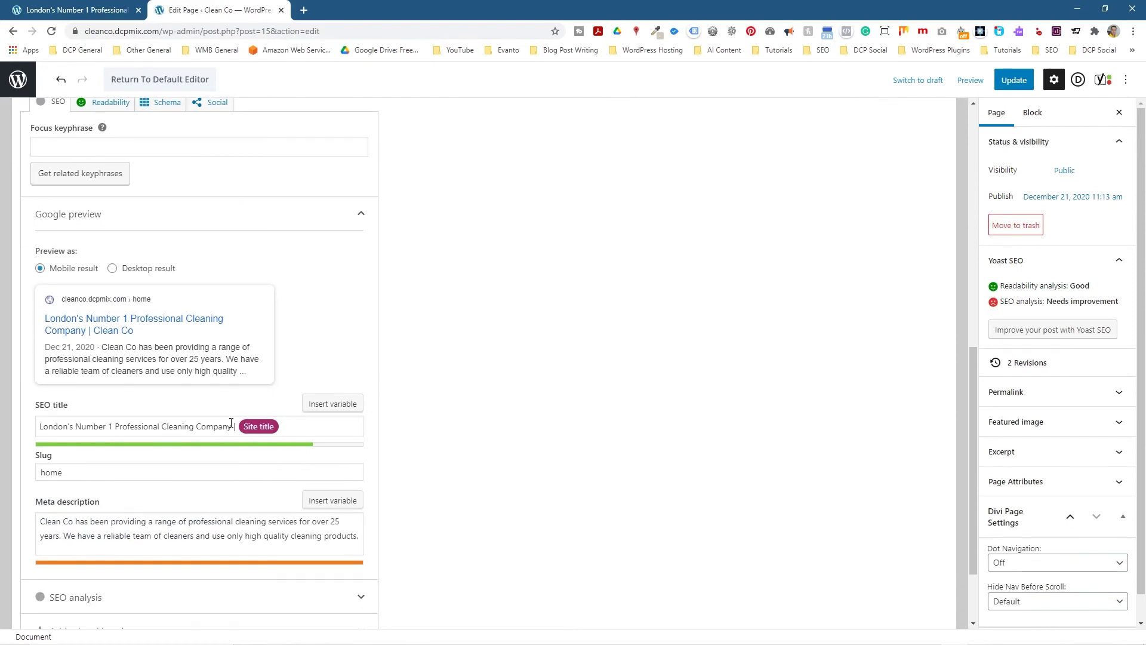
left_click_drag(231, 425, 30, 426)
key("ctrl+c")
key("BackSpace")
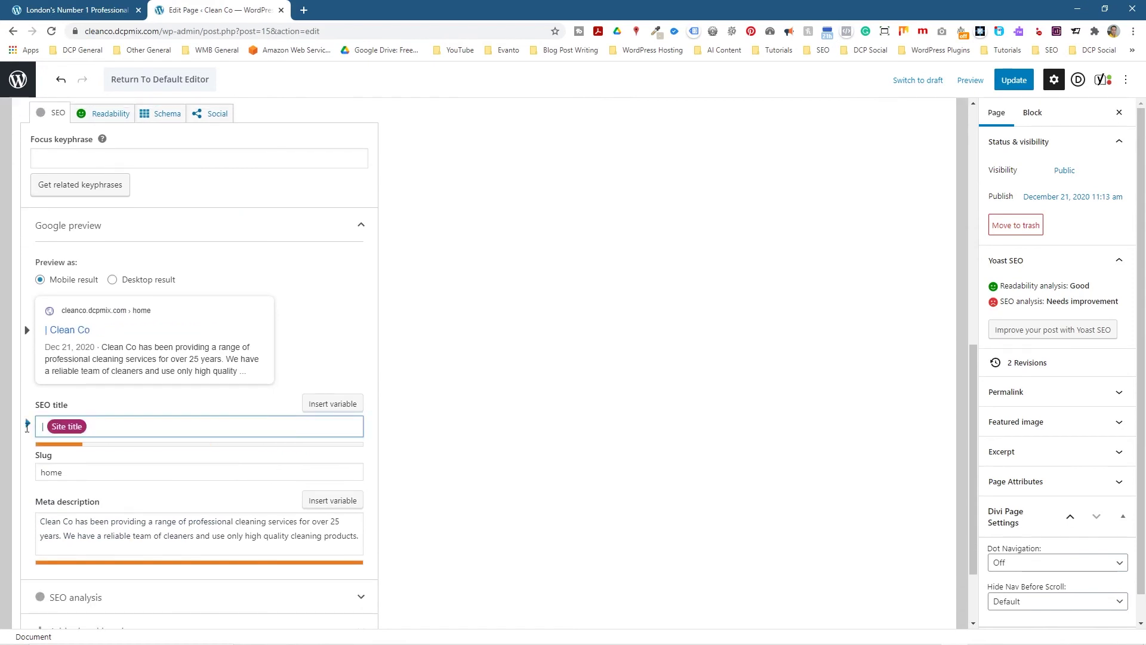
type("Home")
left_click(1014, 80)
Reload the live homepage to see the 'Home | Clean Co' title, then return to the editor
left_click(54, 10)
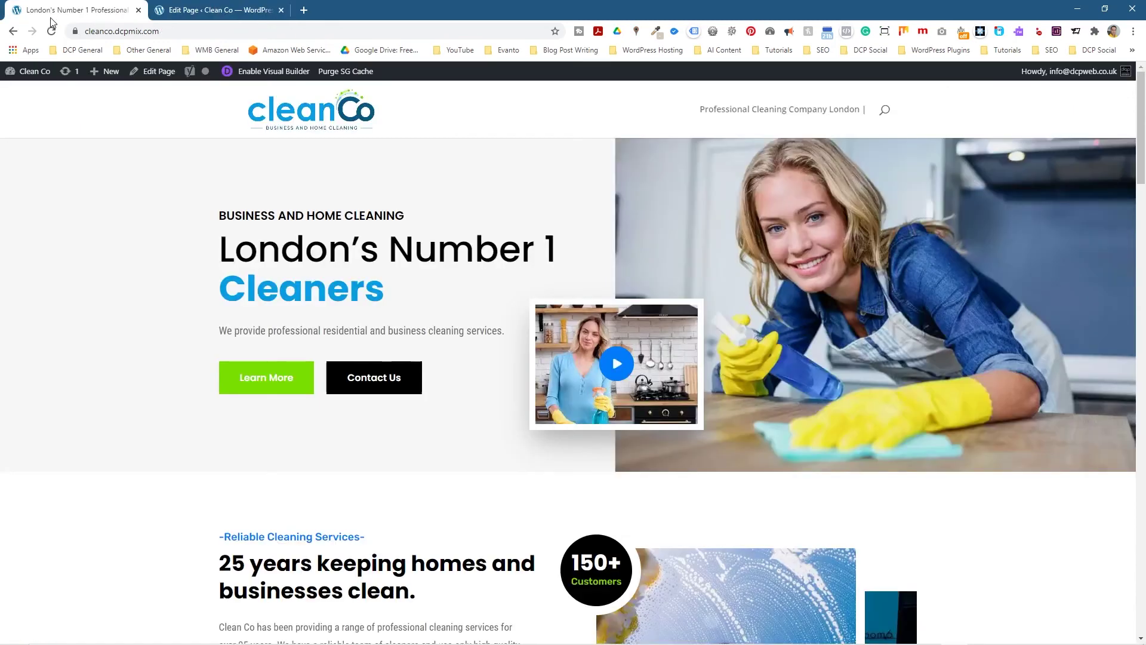
left_click(51, 31)
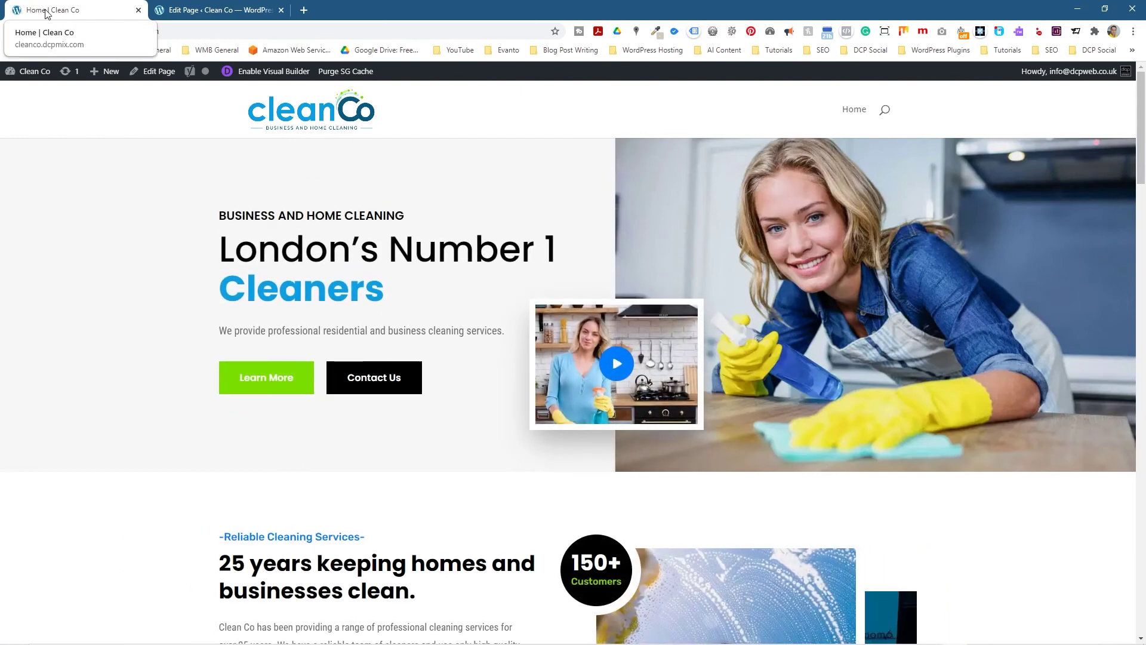
left_click(216, 9)
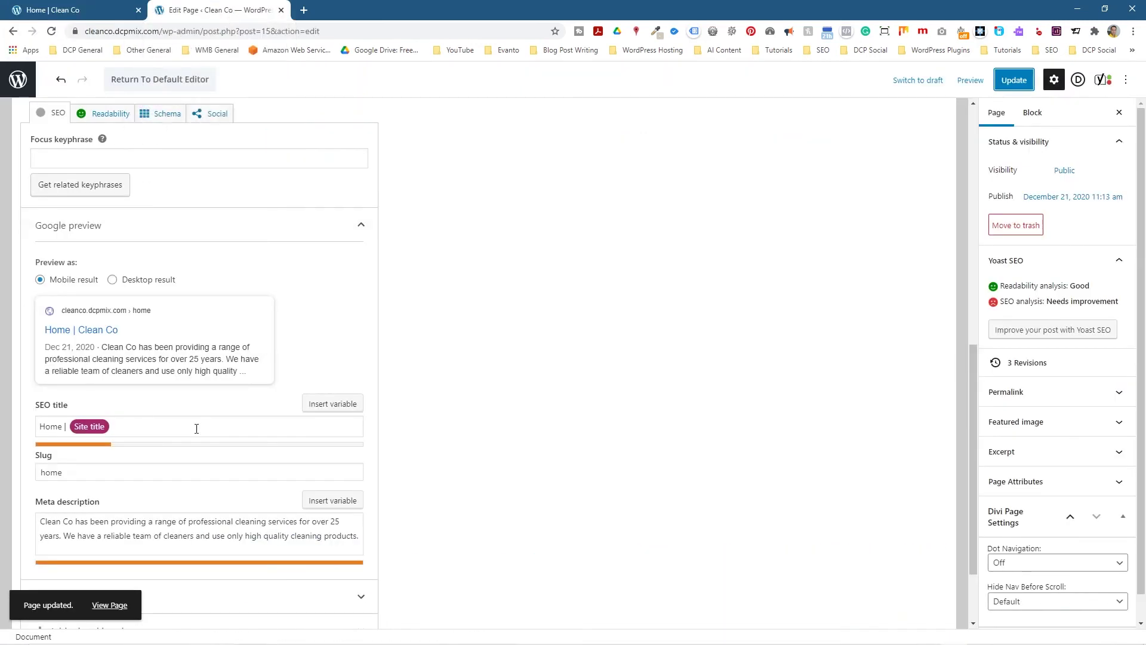
Restore the Yoast SEO title to 'London's Number 1 Professional Cleaning Company | Clean Co' and update
left_click_drag(62, 426, 26, 425)
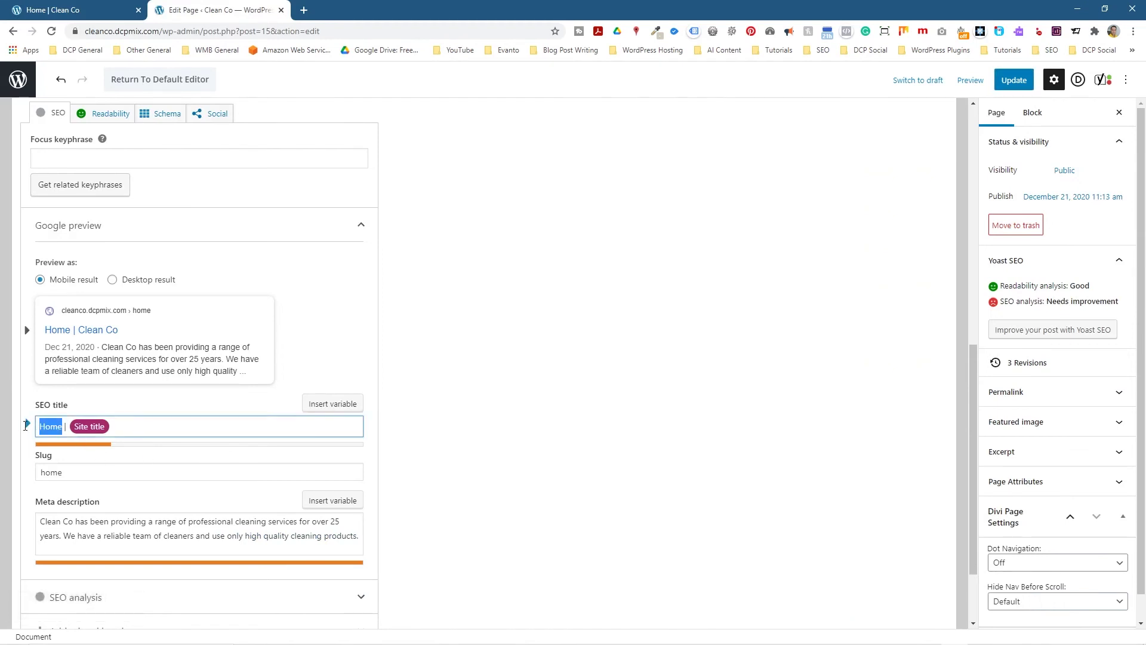
key("ctrl+v")
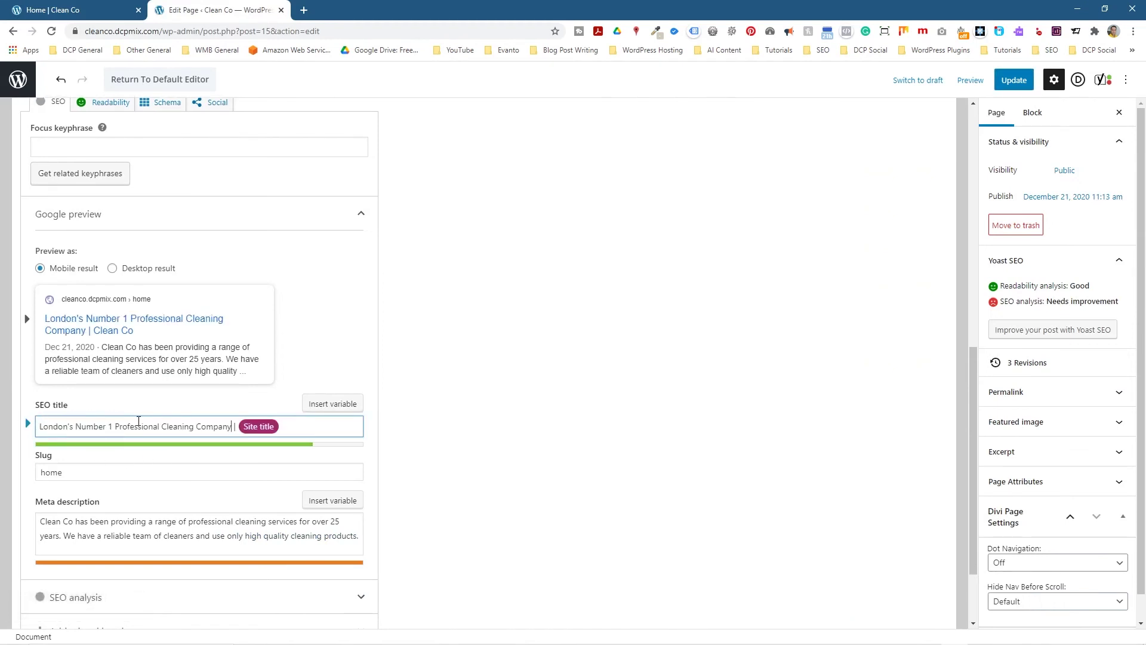
left_click_drag(49, 426, 177, 426)
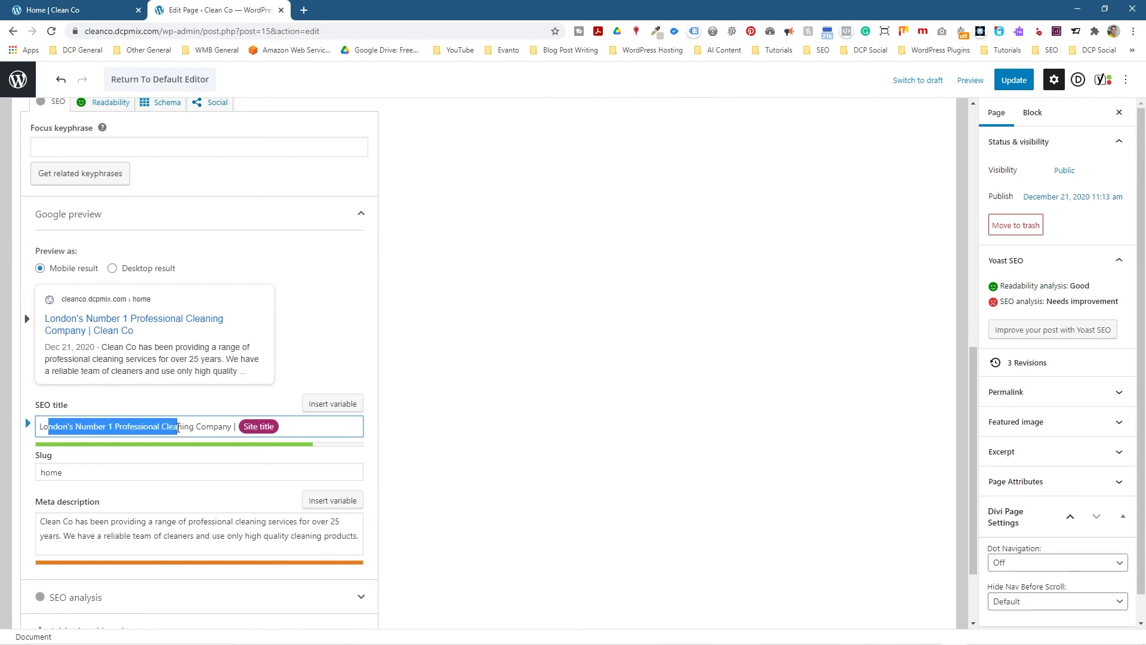
left_click(178, 426)
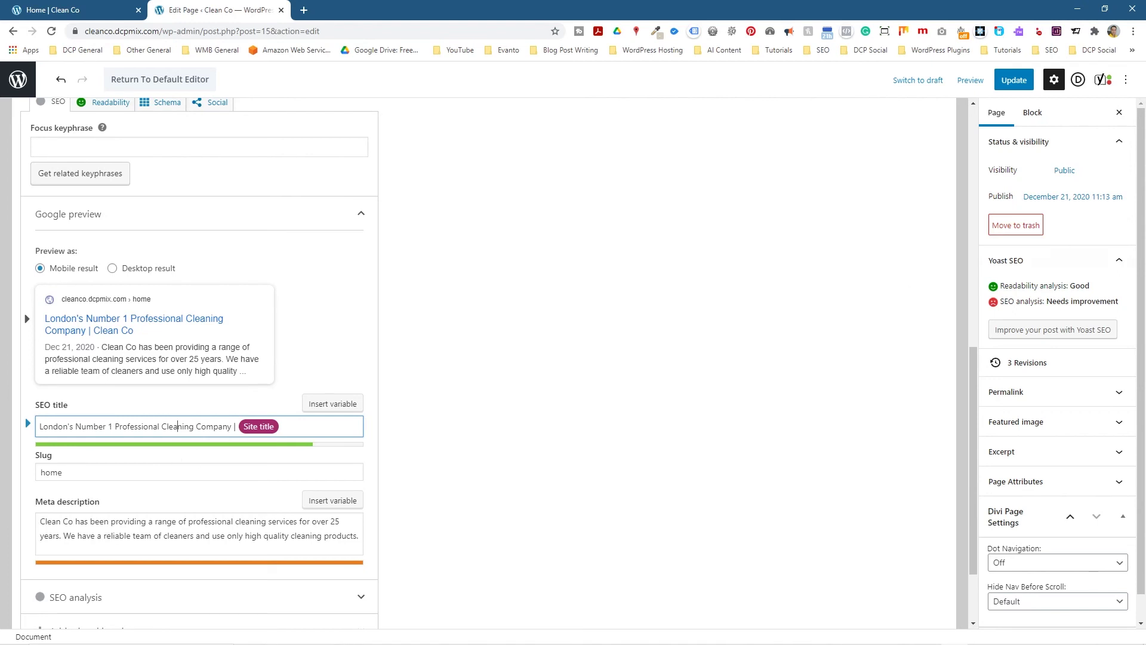
left_click(1014, 80)
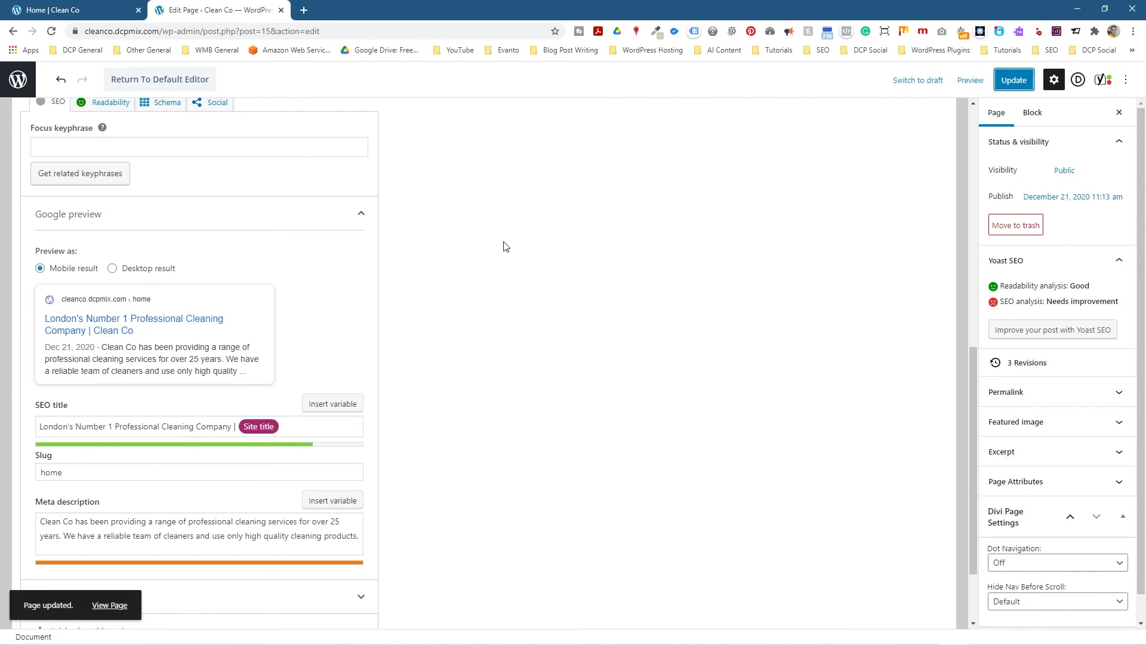
scroll(505, 246, "up", 1)
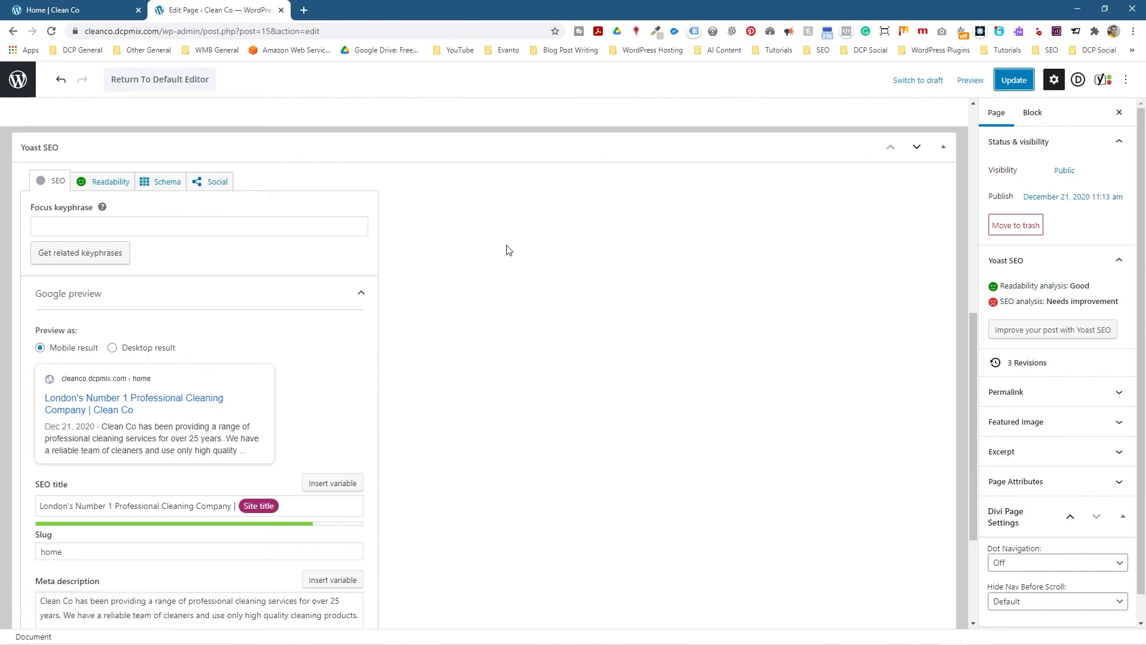
Reload the live Clean Co homepage to check the London's Number 1 SEO title
left_click(54, 8)
left_click(51, 31)
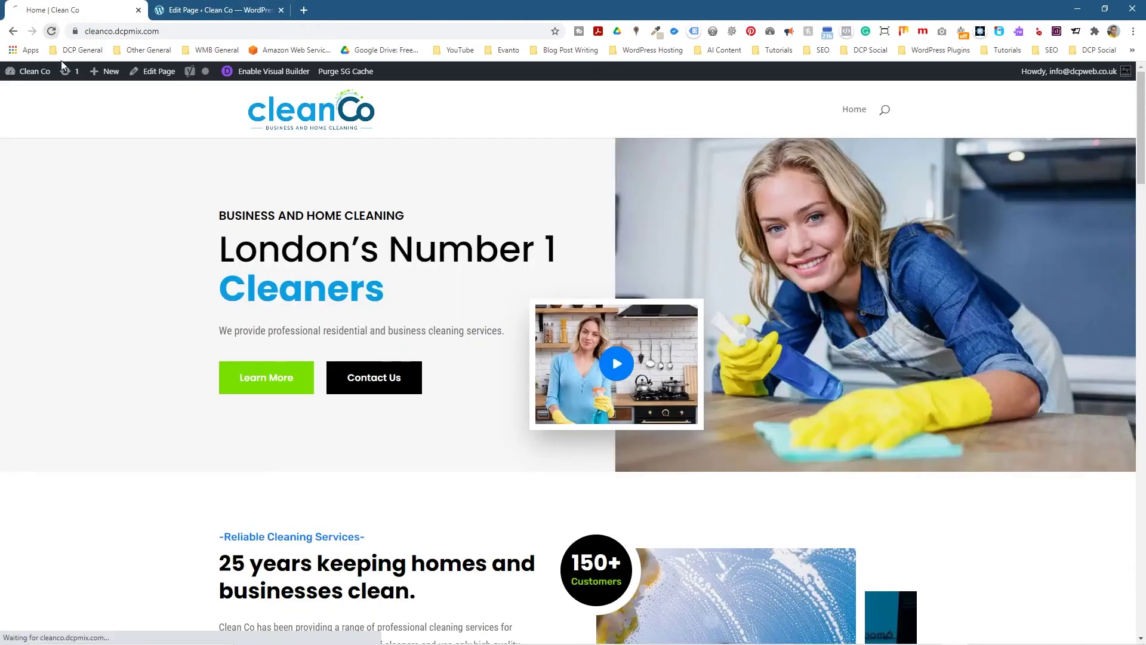